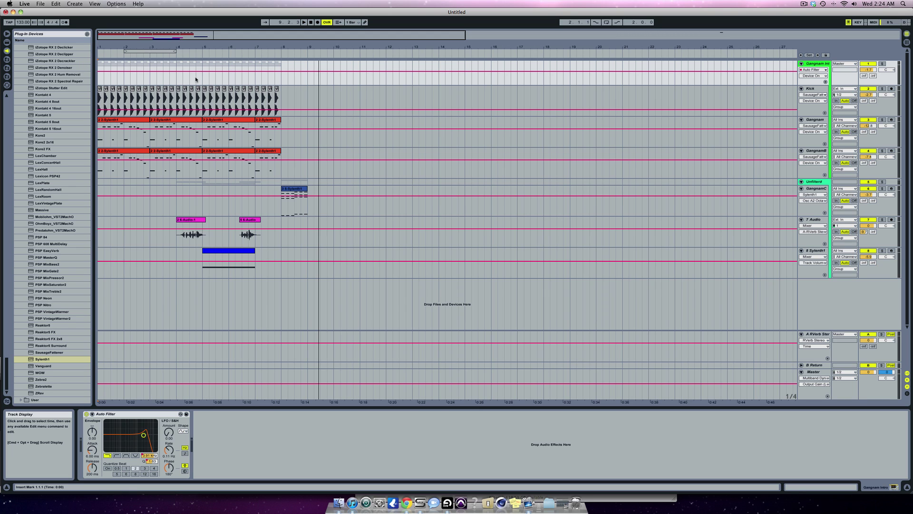
- Open the Sylenth1 instrument for the bass sound and initialize its preset
{"action": "left_click", "coordinate": [150, 165]}
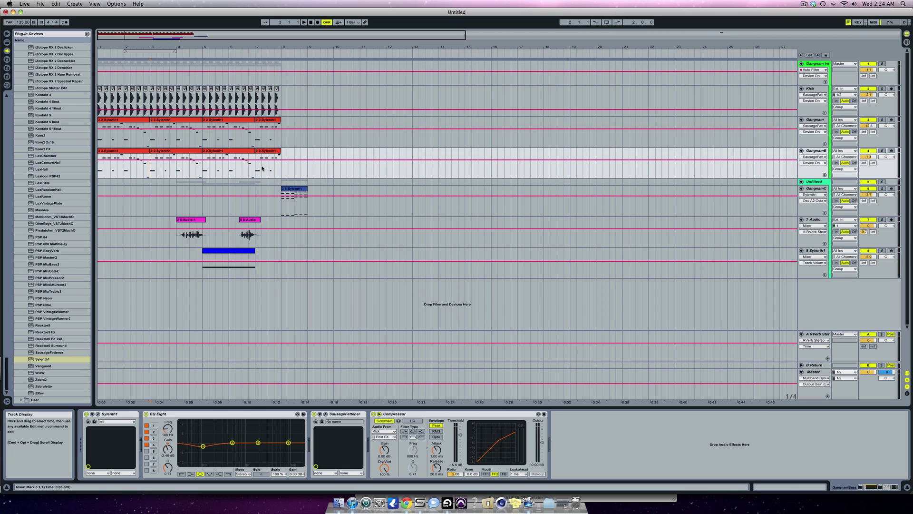
{"action": "left_click", "coordinate": [97, 414]}
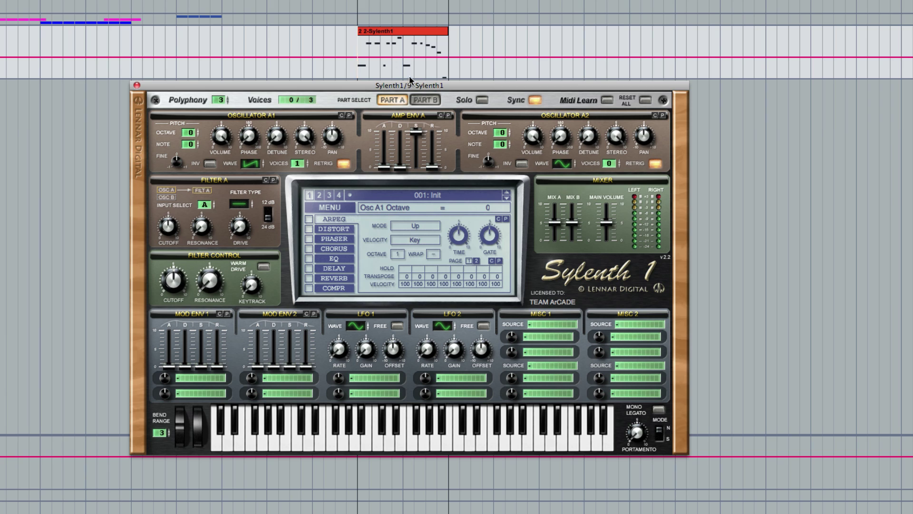
{"action": "left_click", "coordinate": [405, 31]}
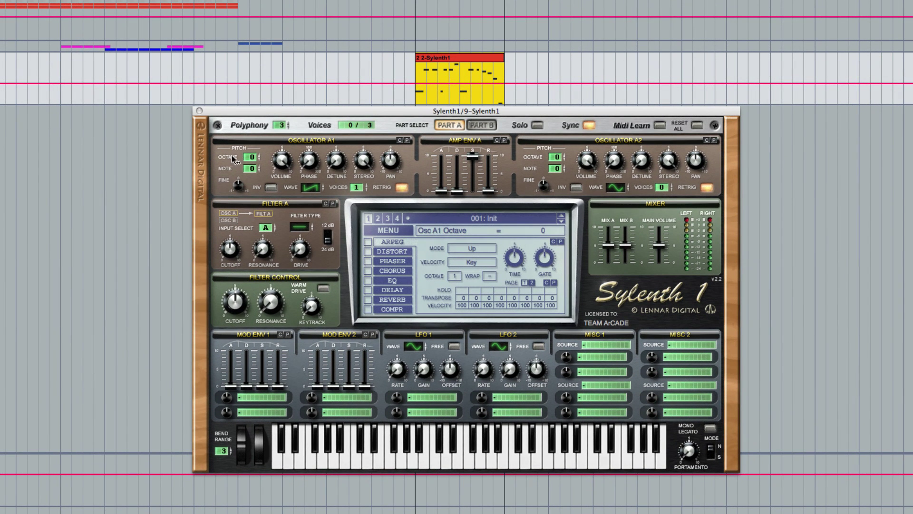
{"action": "left_click", "coordinate": [394, 234]}
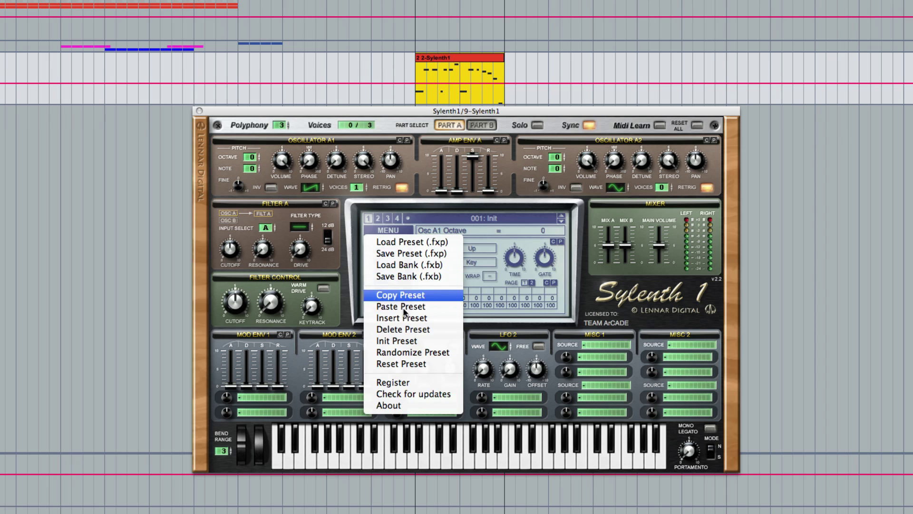
{"action": "left_click", "coordinate": [404, 339]}
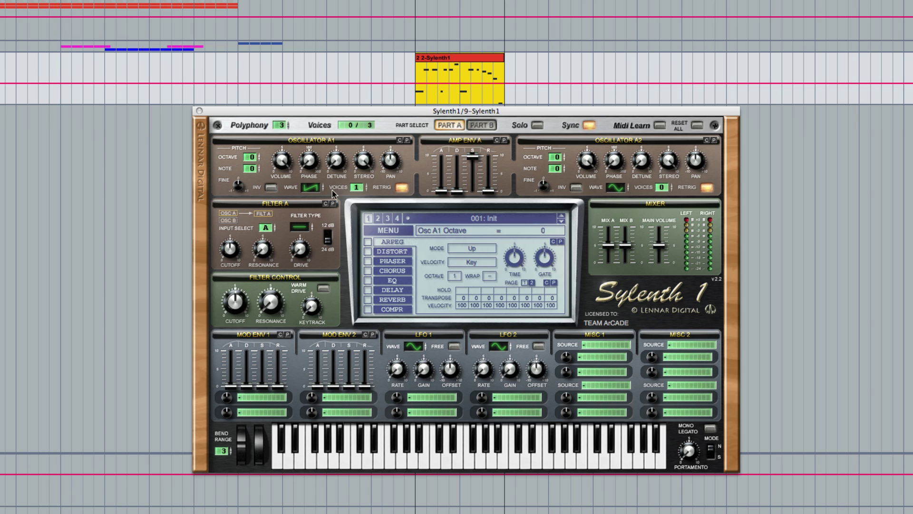
- Play the clip and set oscillator A2 to 1 voice with its octave at -1
{"action": "key", "text": "space"}
{"action": "left_click_drag", "start_coordinate": [664, 191], "coordinate": [666, 183]}
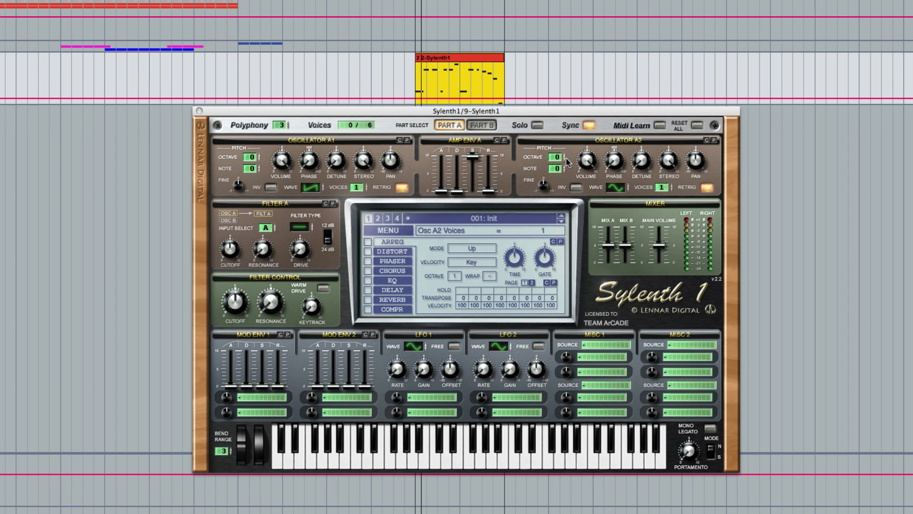
{"action": "left_click_drag", "start_coordinate": [558, 159], "coordinate": [558, 166]}
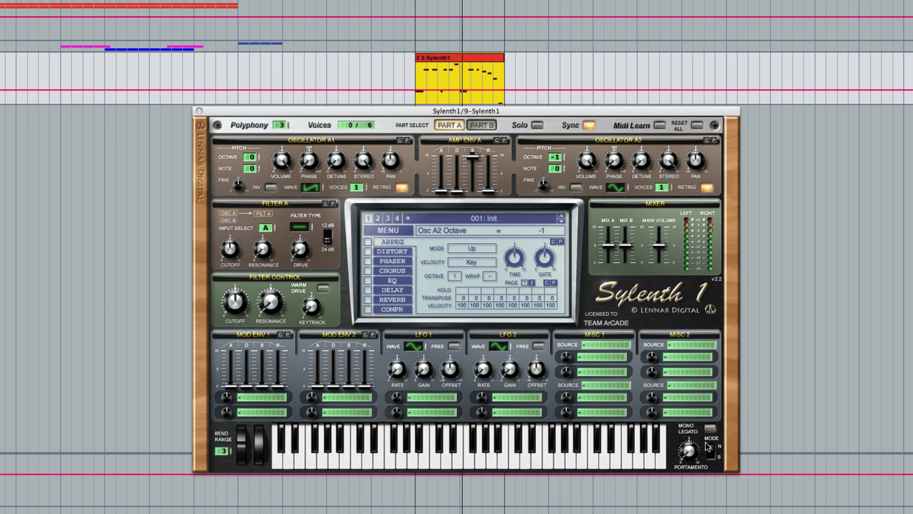
- Set the portamento time to 5.33, turn on mono legato, and set the portamento mode to Slide
{"action": "left_click", "coordinate": [688, 450]}
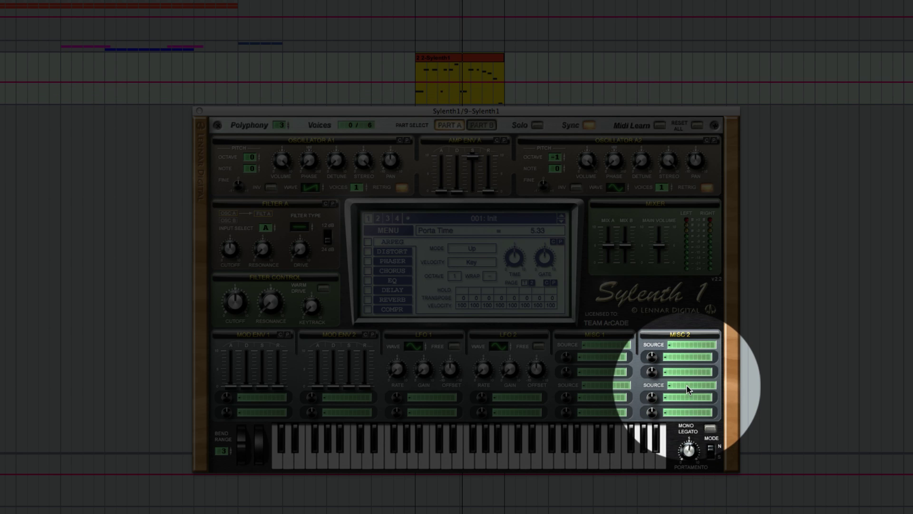
{"action": "left_click", "coordinate": [710, 428]}
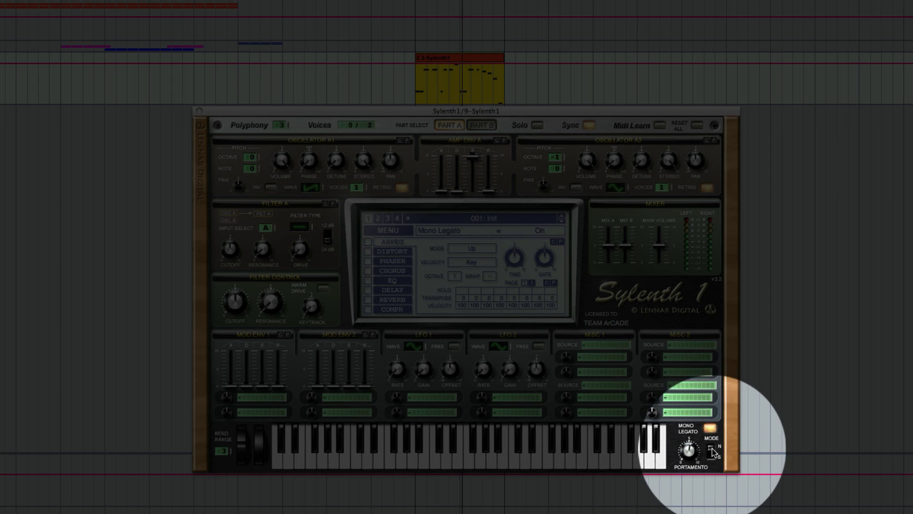
{"action": "left_click", "coordinate": [712, 450]}
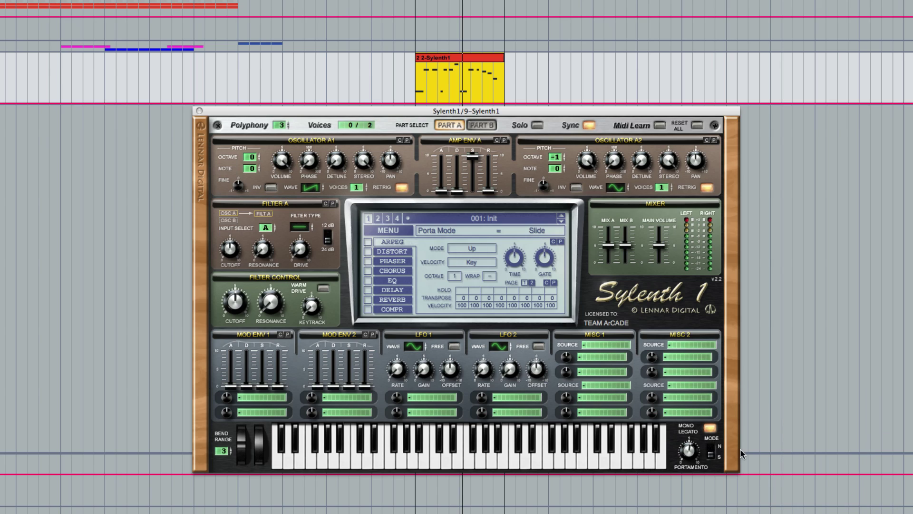
{"action": "left_click", "coordinate": [690, 453]}
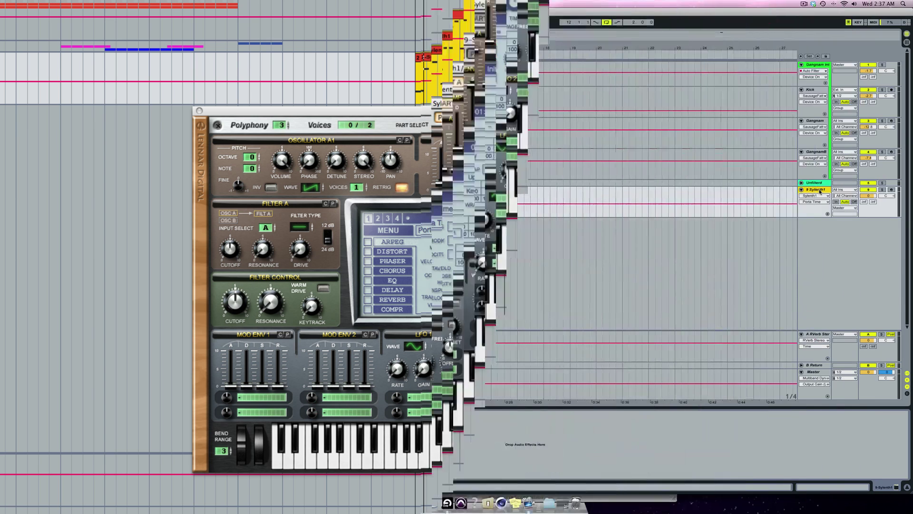
- Duplicate the 9 Sylenth1 bass track with its clip and open the Sylenth1 instrument on the copy
{"action": "key", "text": "super+alt+p"}
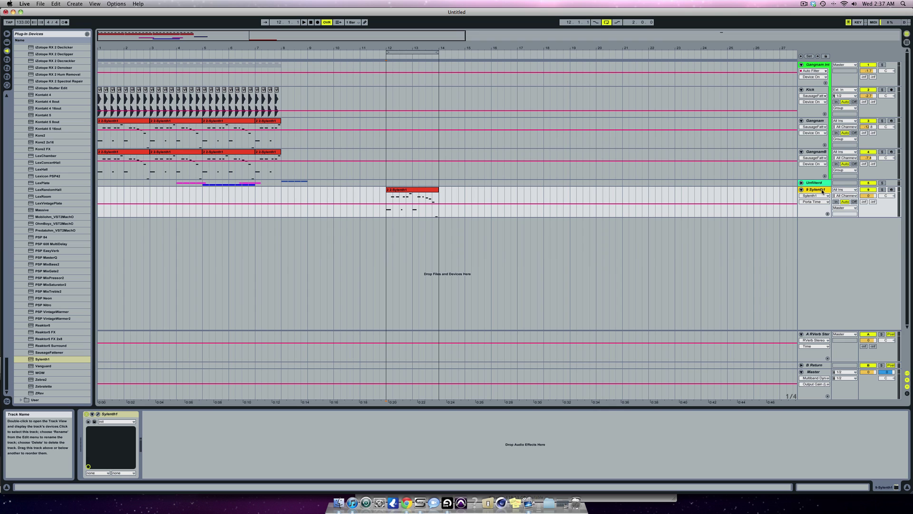
{"action": "key", "text": "super+d"}
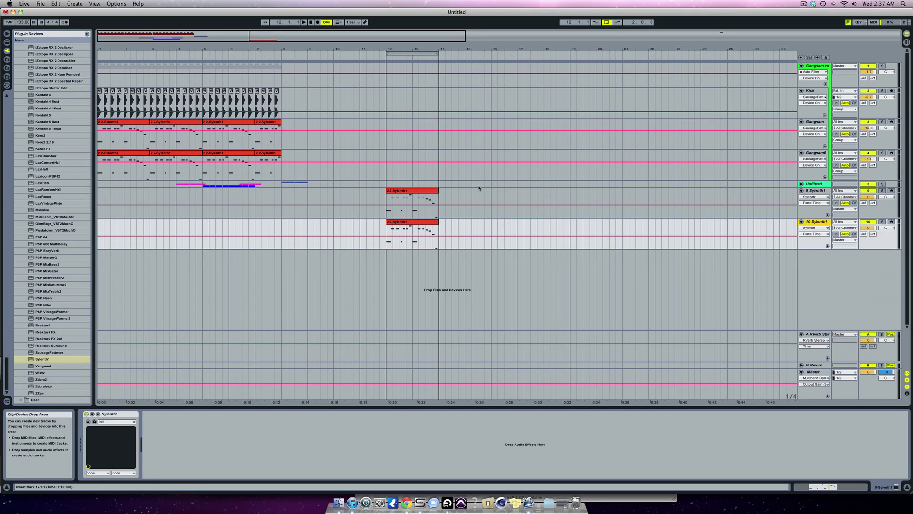
{"action": "left_click", "coordinate": [393, 229]}
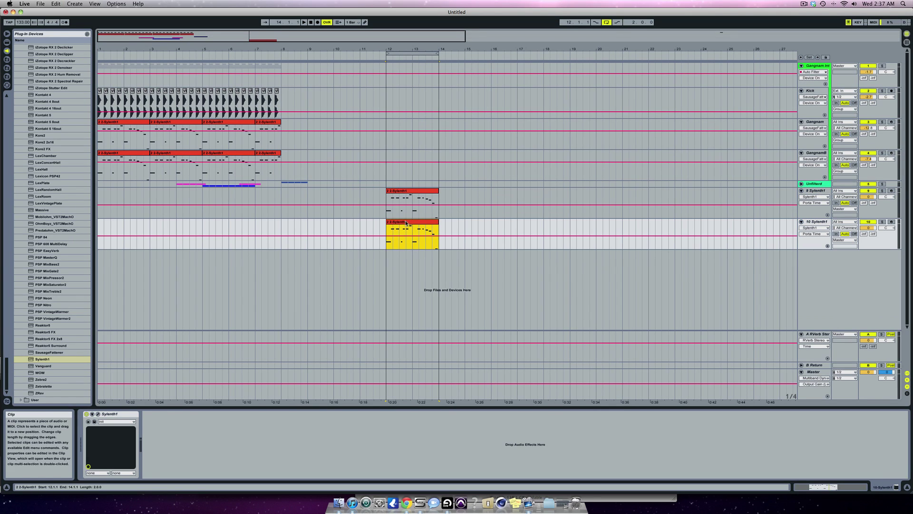
{"action": "left_click", "coordinate": [98, 413]}
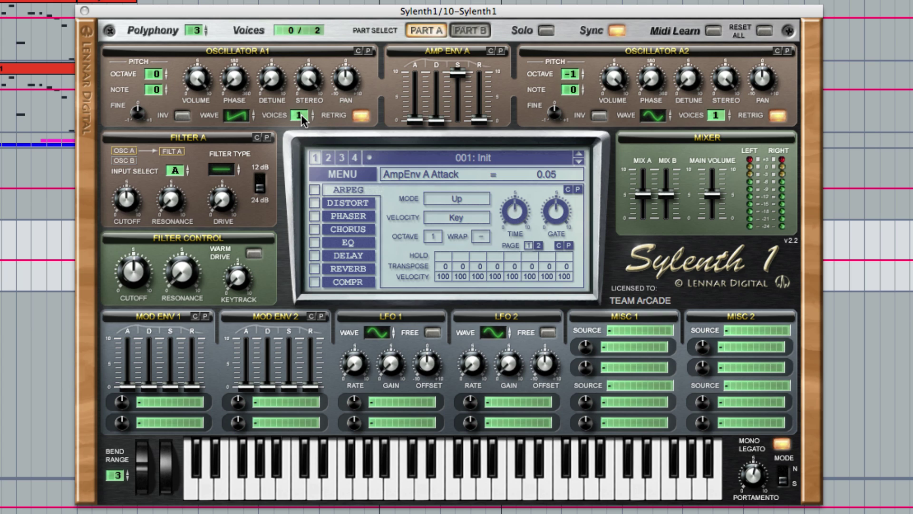
- Set oscillator A1 on the duplicate to 2 voices, octave +3 and detune 3.00
{"action": "left_click_drag", "start_coordinate": [303, 119], "coordinate": [305, 109]}
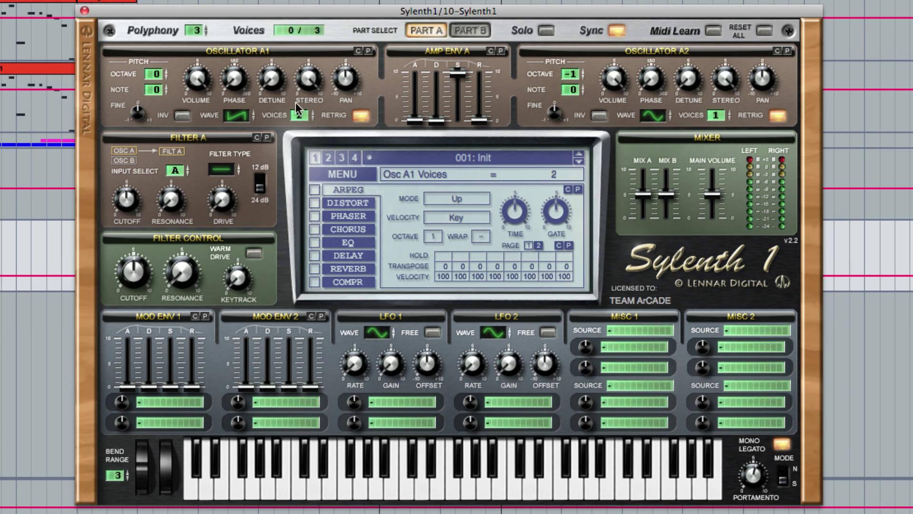
{"action": "left_click", "coordinate": [156, 74]}
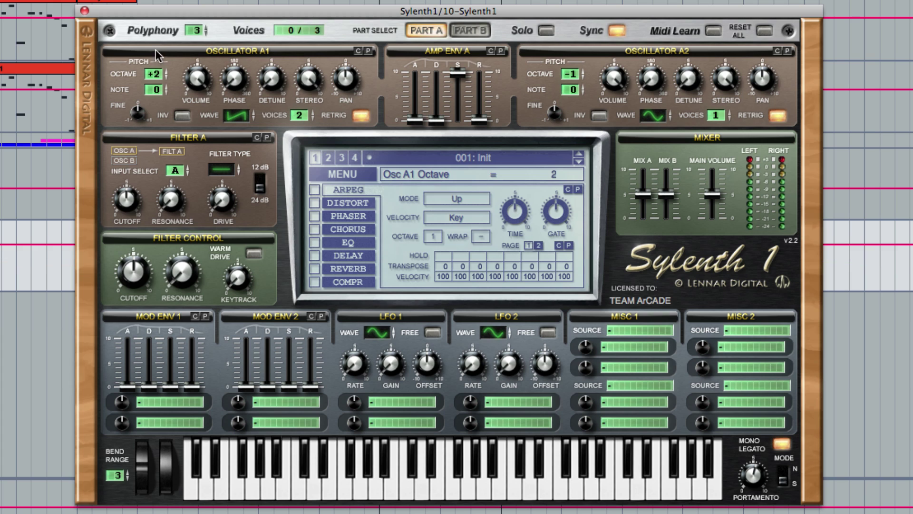
{"action": "left_click_drag", "start_coordinate": [156, 74], "coordinate": [159, 42]}
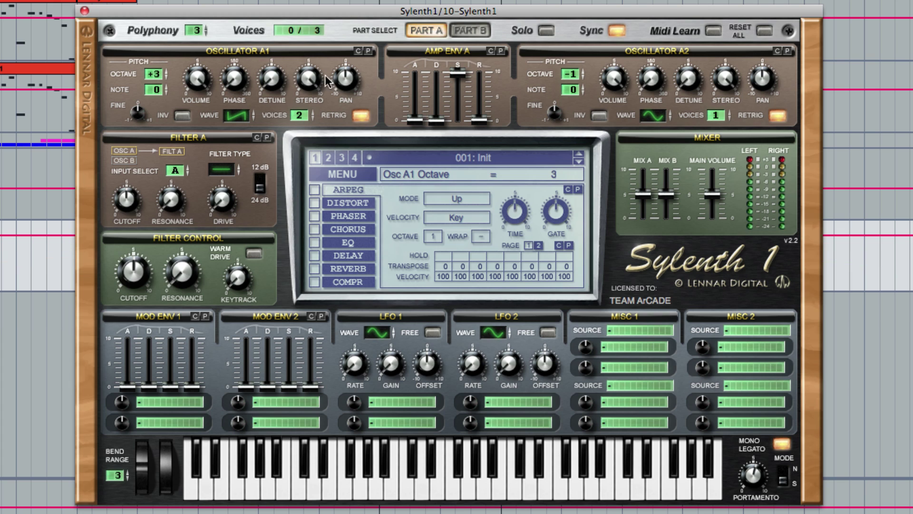
{"action": "left_click_drag", "start_coordinate": [272, 80], "coordinate": [268, 24]}
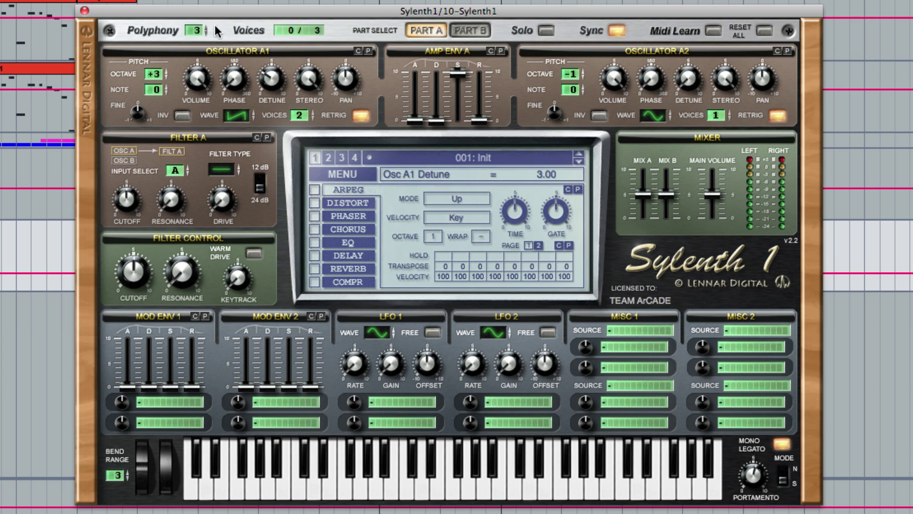
- Set oscillator A2 to 4 voices, octave +2, HPulse wave, retrigger off and detune 2.76
{"action": "left_click", "coordinate": [730, 118]}
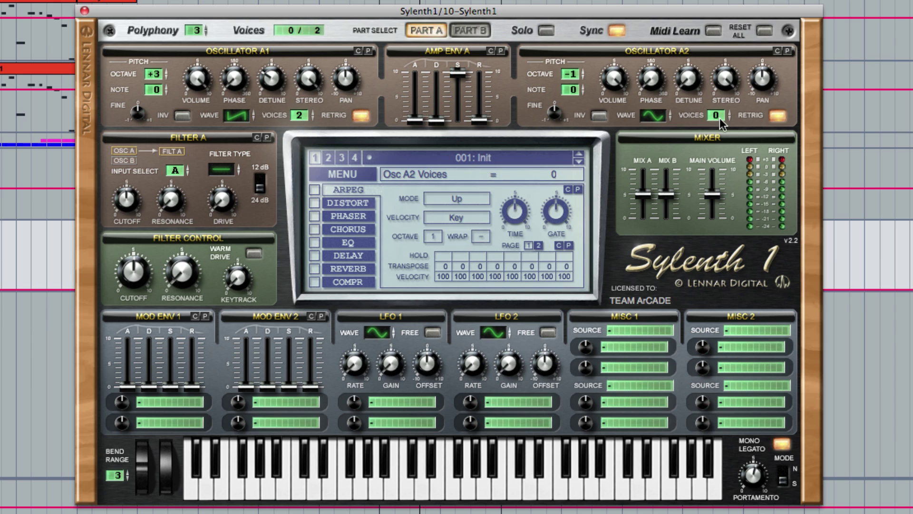
{"action": "left_click_drag", "start_coordinate": [724, 116], "coordinate": [714, 79]}
{"action": "left_click_drag", "start_coordinate": [572, 74], "coordinate": [574, 34]}
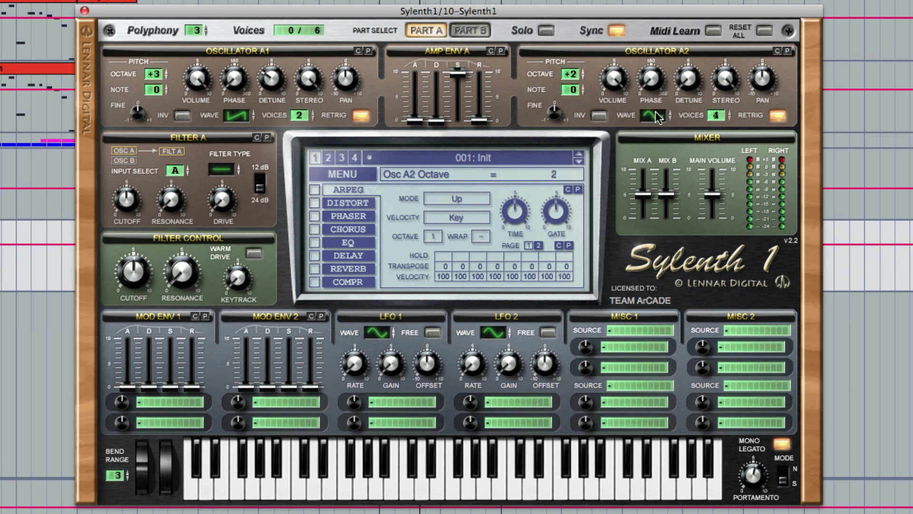
{"action": "left_click_drag", "start_coordinate": [656, 122], "coordinate": [659, 75]}
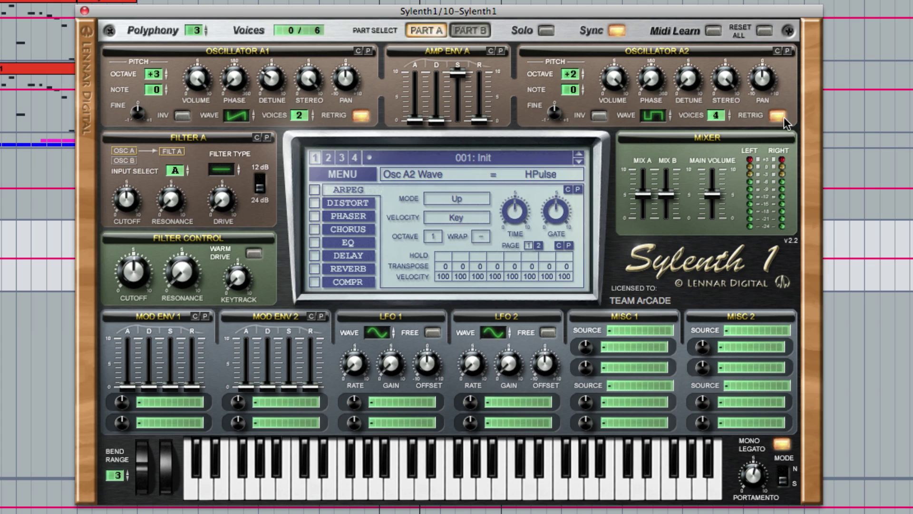
{"action": "left_click", "coordinate": [779, 116]}
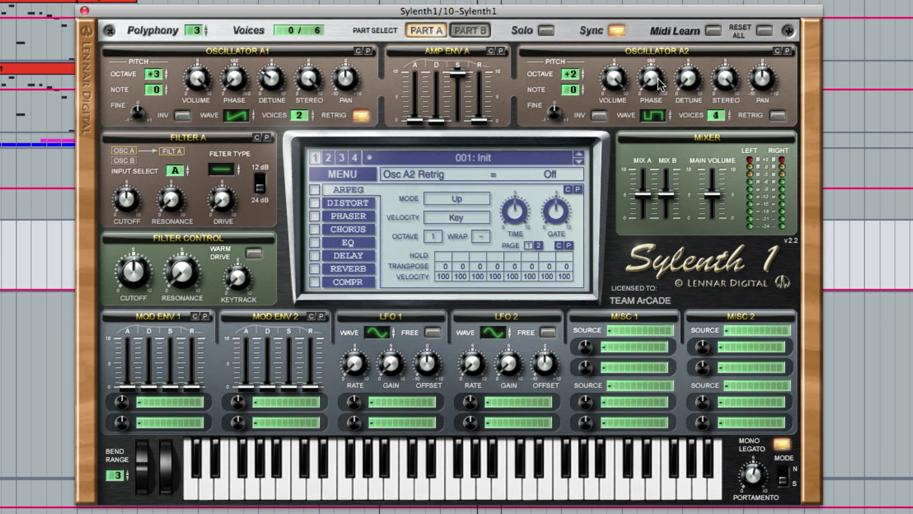
{"action": "left_click_drag", "start_coordinate": [684, 85], "coordinate": [688, 38]}
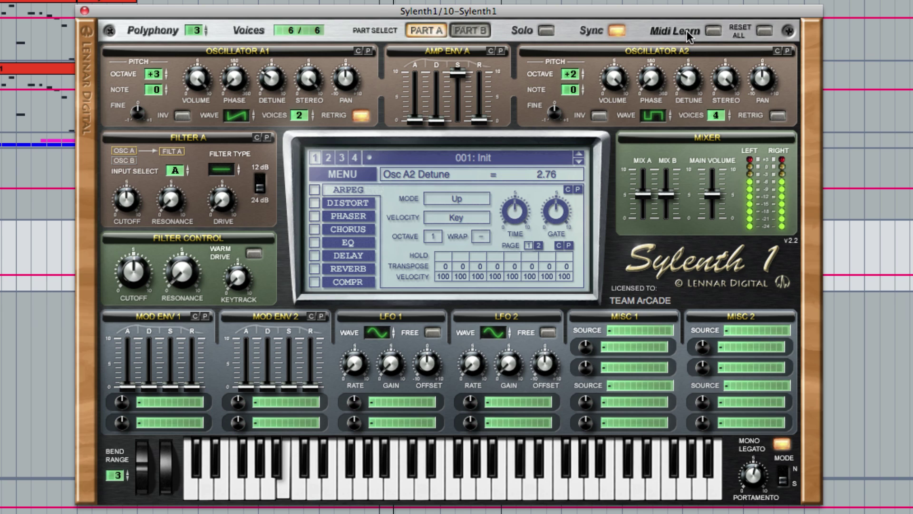
{"action": "mouse_move", "coordinate": [684, 78]}
{"action": "left_mouse_down"}
{"action": "mouse_move", "coordinate": [686, 60]}
{"action": "mouse_move", "coordinate": [685, 78]}
{"action": "left_mouse_up"}
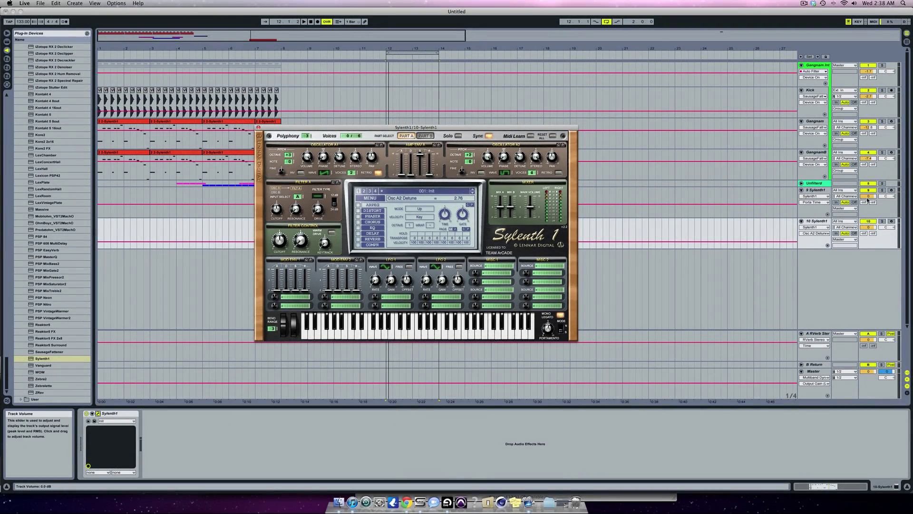
- Adjust the track volumes of 10 Sylenth1 and 9 Sylenth1 to balance the two layers
{"action": "left_click", "coordinate": [868, 222]}
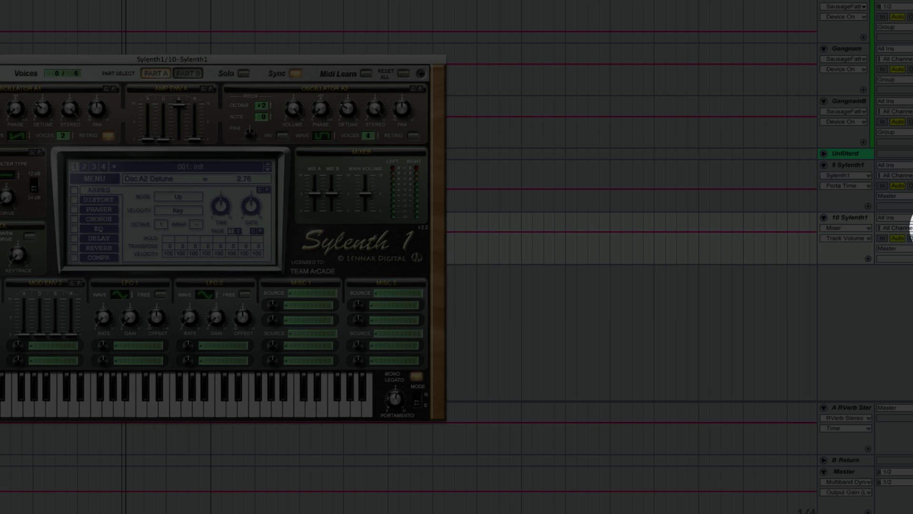
{"action": "scroll", "coordinate": [910, 222], "scroll_direction": "down", "scroll_amount": 4}
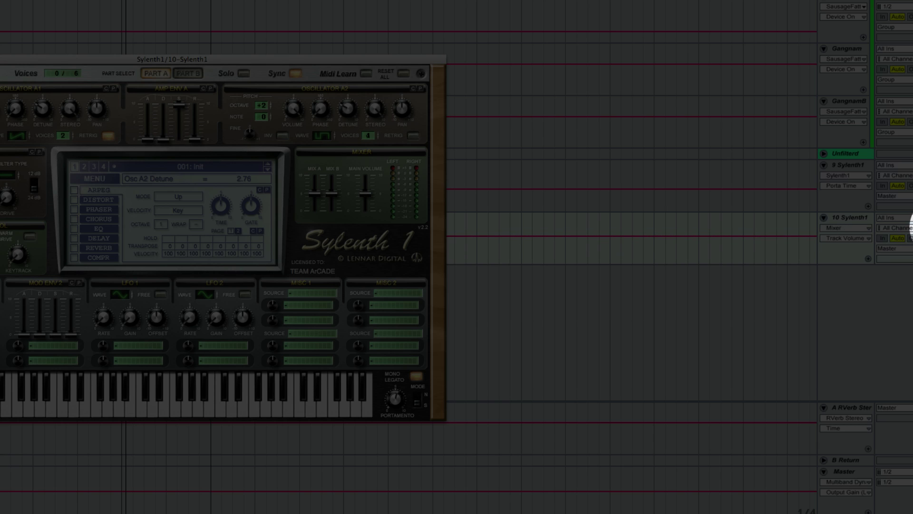
{"action": "scroll", "coordinate": [911, 185], "scroll_direction": "up", "scroll_amount": 5}
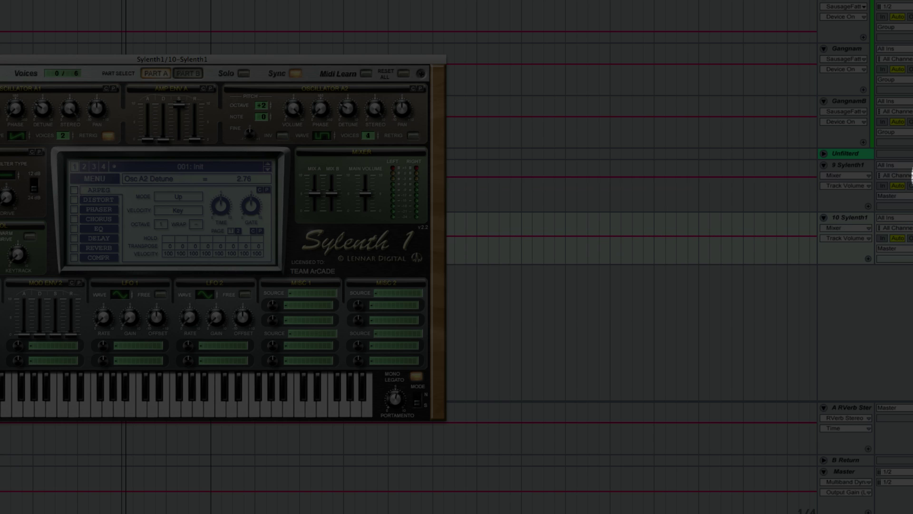
{"action": "scroll", "coordinate": [911, 226], "scroll_direction": "down", "scroll_amount": 2}
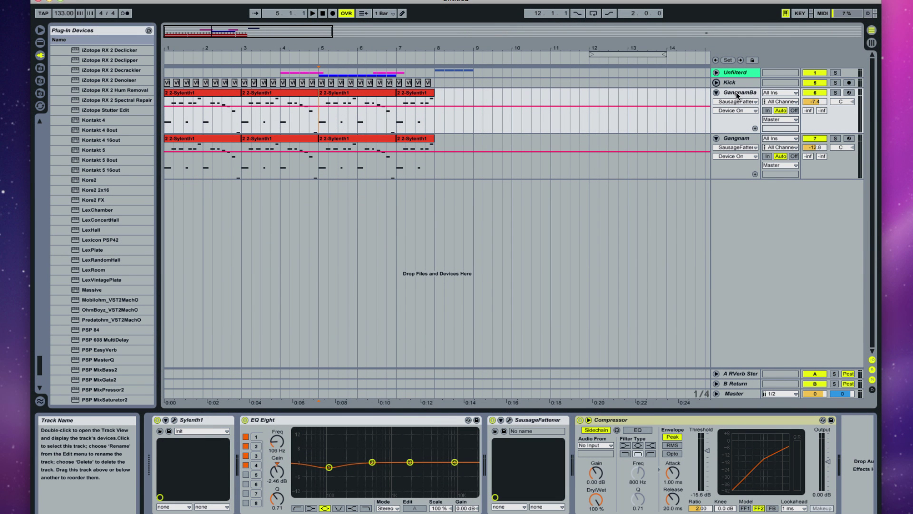
- Unfold the Kick track and group the Kick, GangnamBass and Gangnam tracks together
{"action": "left_click", "coordinate": [736, 83]}
{"action": "left_click", "coordinate": [716, 83]}
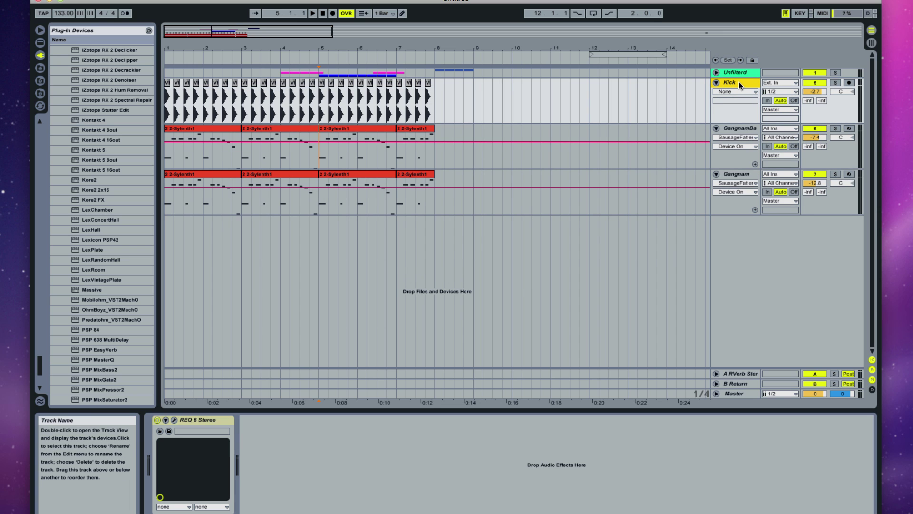
{"action": "left_click", "coordinate": [747, 176]}
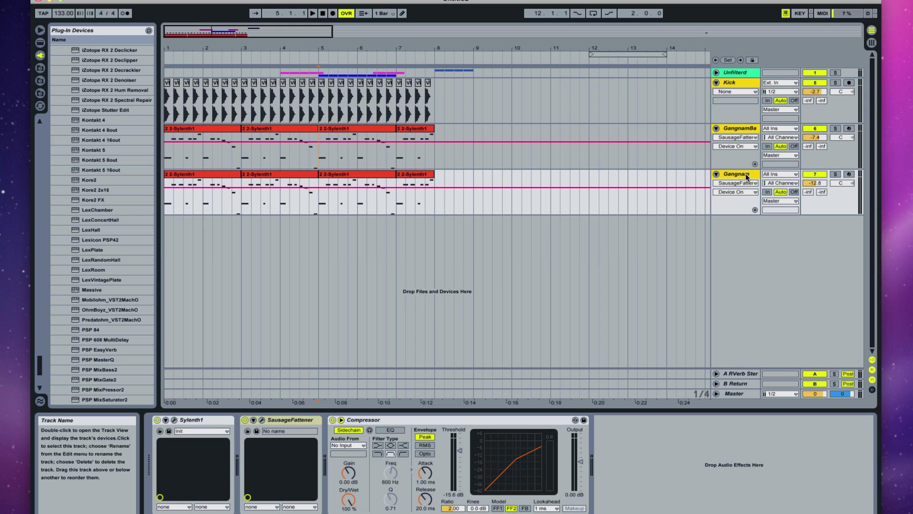
{"action": "key", "text": "super+g"}
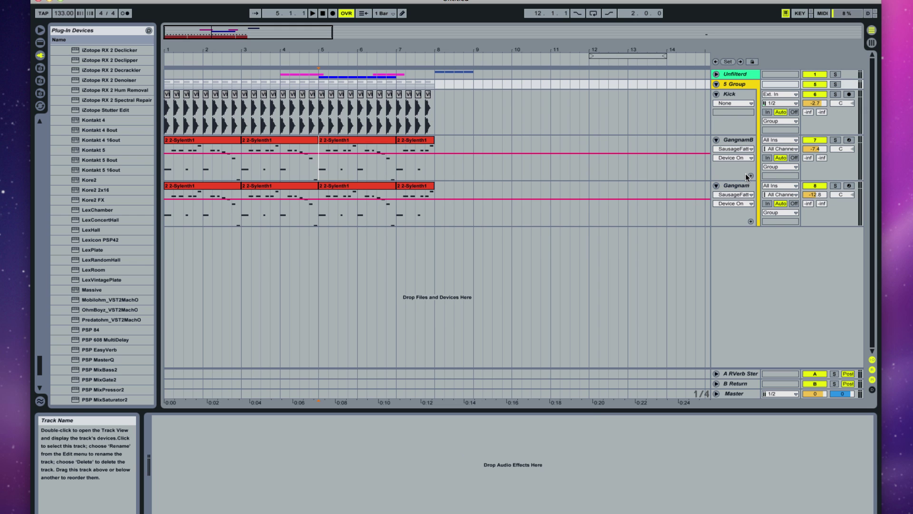
- Enlarge the 5 Group track slightly and recolor it bright green
{"action": "left_click_drag", "start_coordinate": [739, 86], "coordinate": [739, 94]}
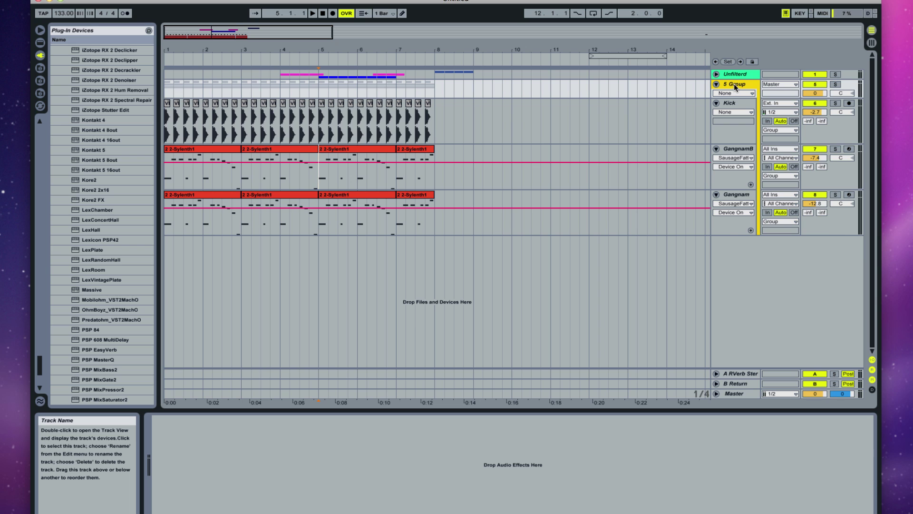
{"action": "right_click", "coordinate": [734, 87]}
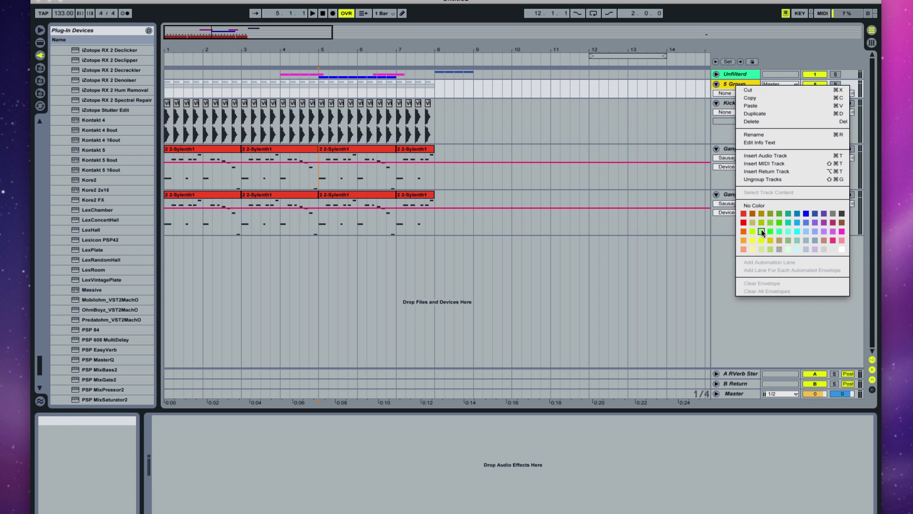
{"action": "left_click", "coordinate": [761, 231]}
{"action": "right_click", "coordinate": [740, 87]}
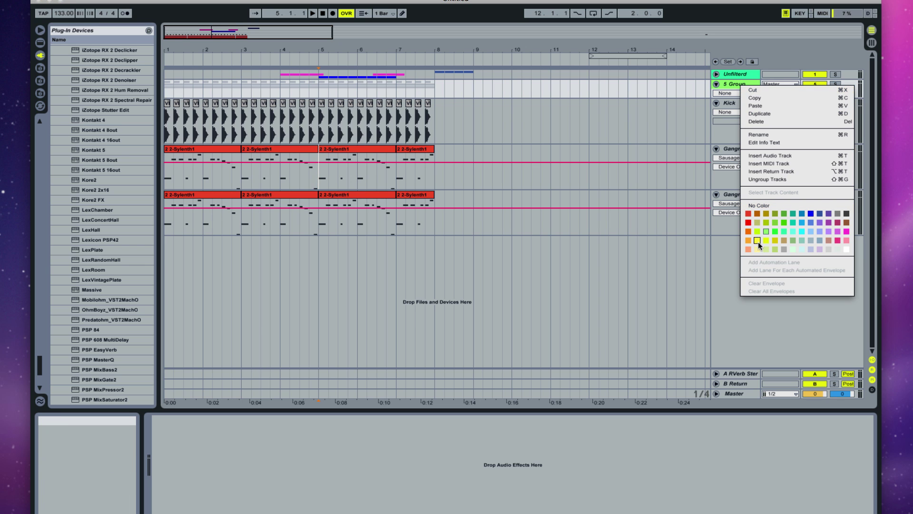
{"action": "left_click", "coordinate": [770, 231]}
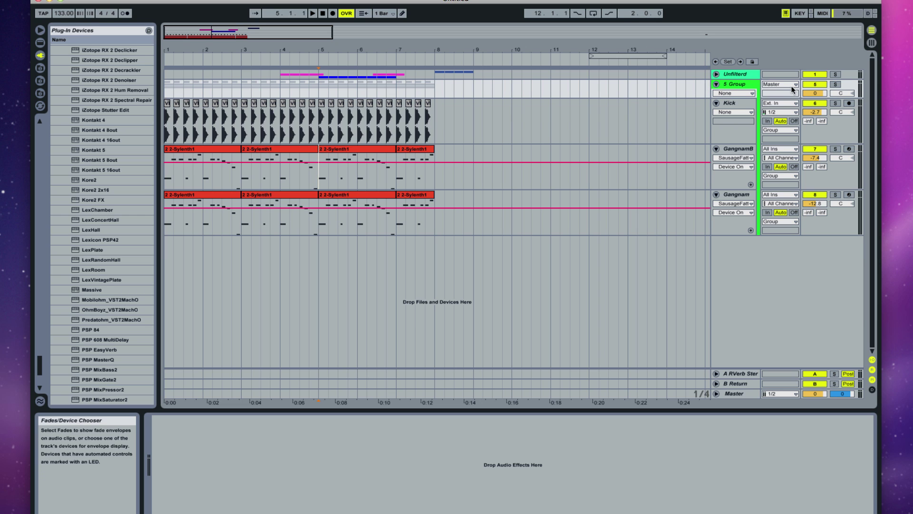
- Solo the group and audition it briefly from bar 2
{"action": "left_click", "coordinate": [836, 84]}
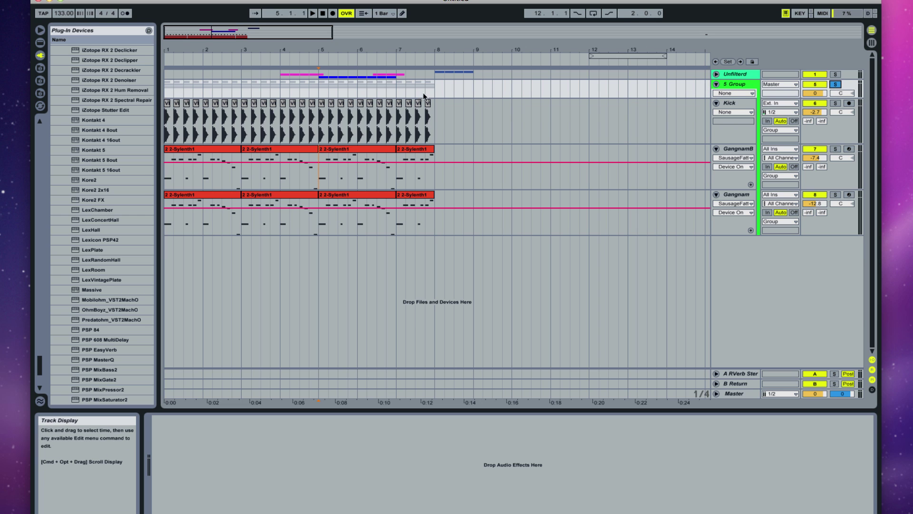
{"action": "left_click", "coordinate": [203, 114]}
{"action": "key", "text": "space"}
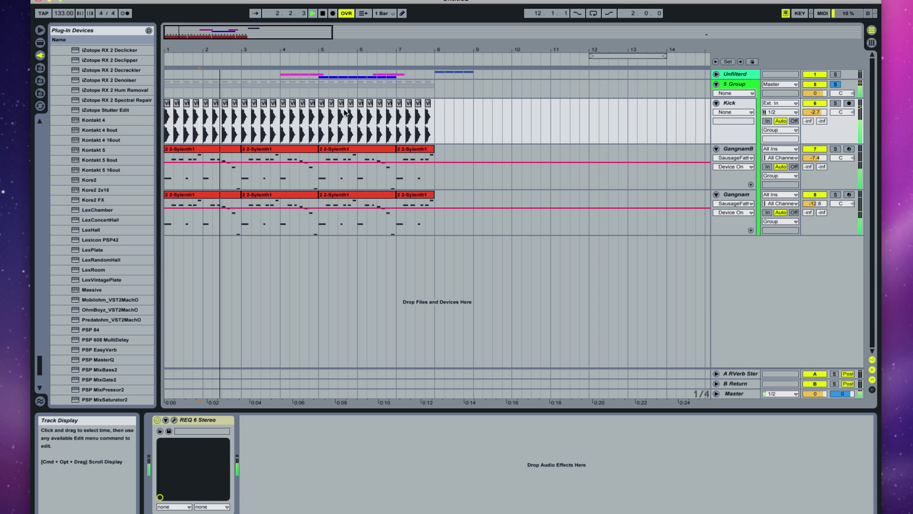
{"action": "key", "text": "space"}
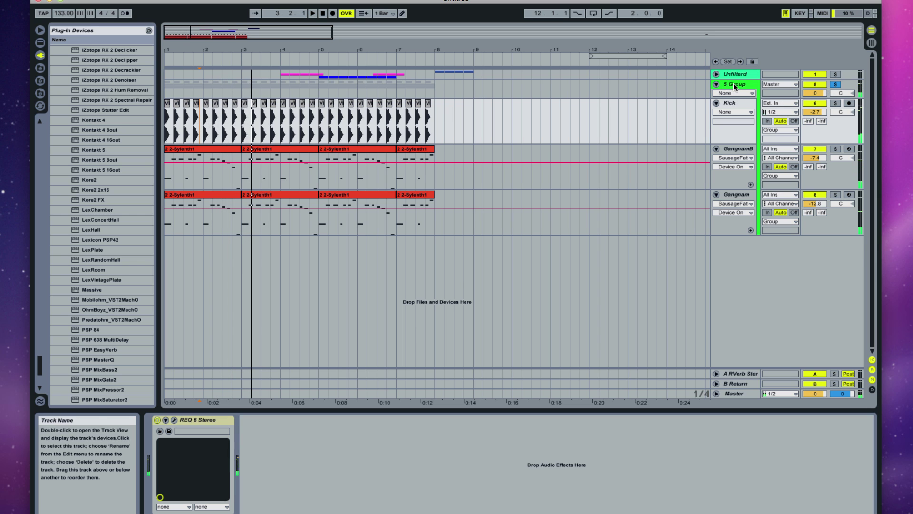
- Add an Auto Filter from Live's own devices to the 5 Group track
{"action": "left_click", "coordinate": [737, 84]}
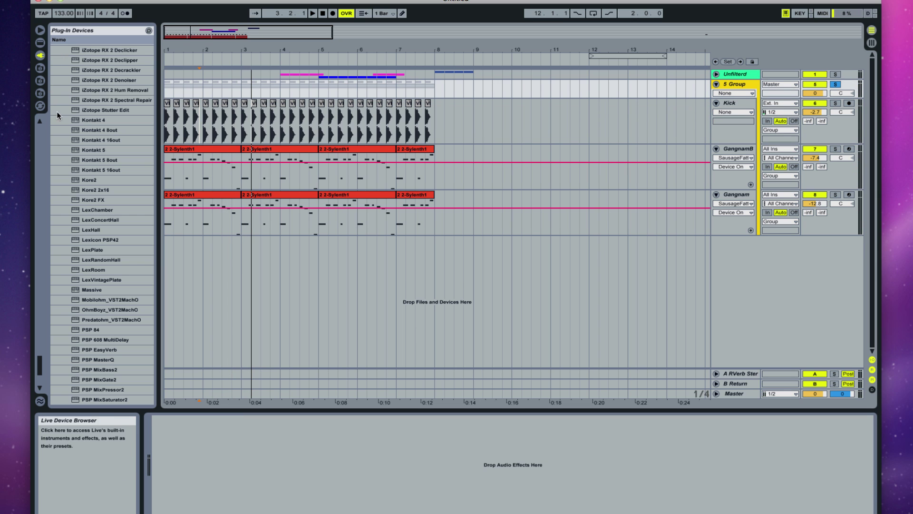
{"action": "left_click", "coordinate": [41, 42]}
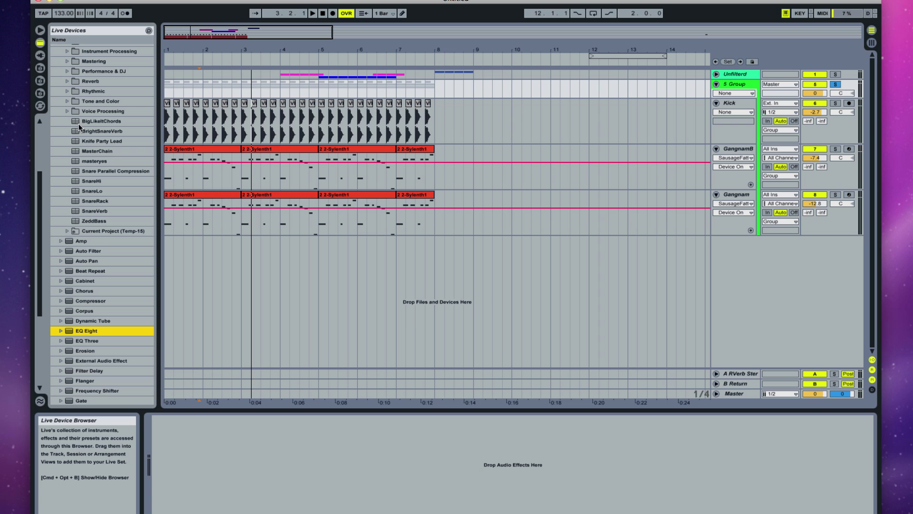
{"action": "left_click", "coordinate": [72, 252]}
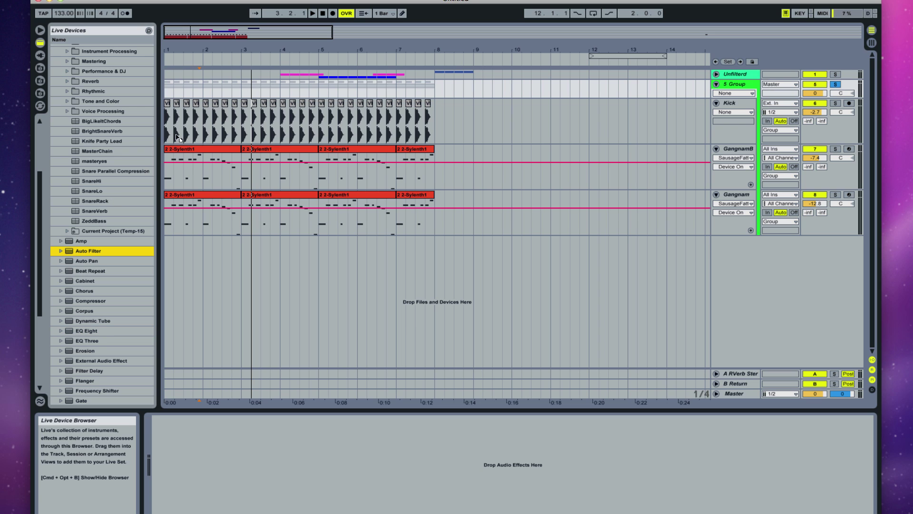
{"action": "key", "text": "Return"}
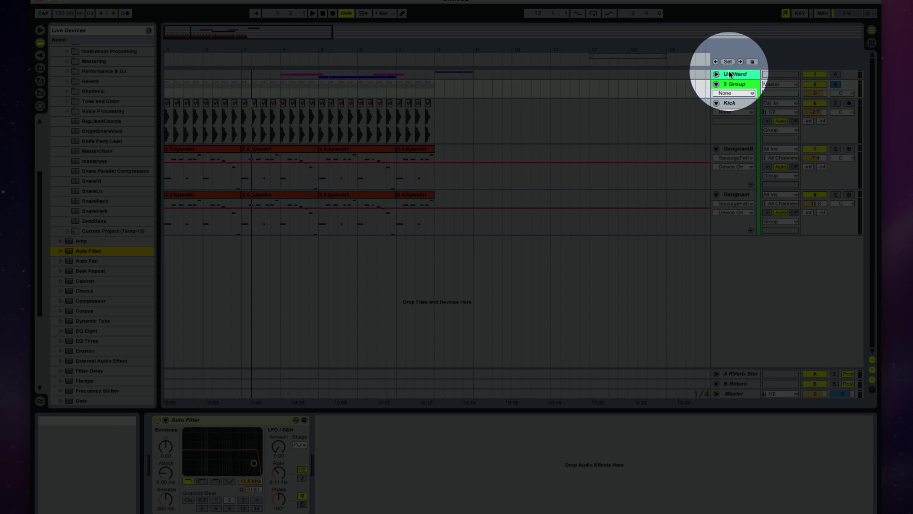
- Make the group track taller and show the automation envelope for Auto Filter's Frequency
{"action": "left_click_drag", "start_coordinate": [733, 97], "coordinate": [733, 123]}
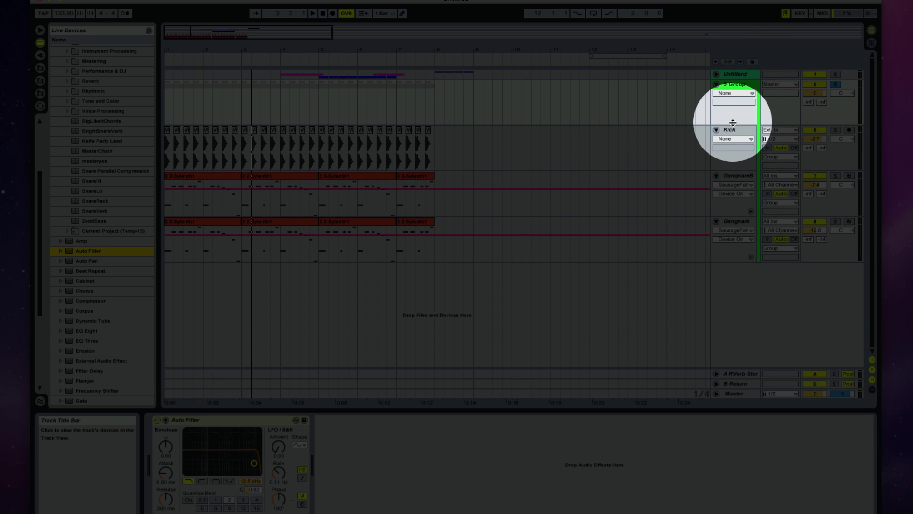
{"action": "left_click", "coordinate": [738, 93]}
{"action": "left_click", "coordinate": [738, 107]}
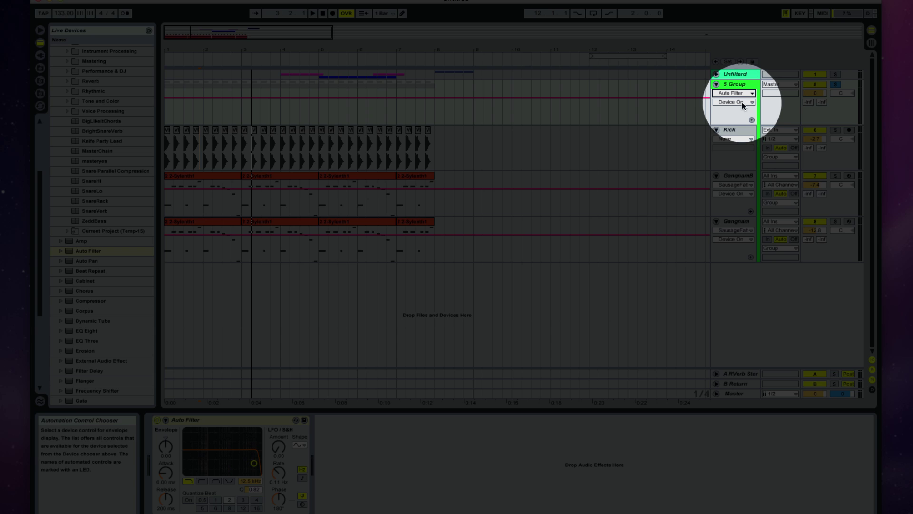
{"action": "left_click", "coordinate": [748, 102]}
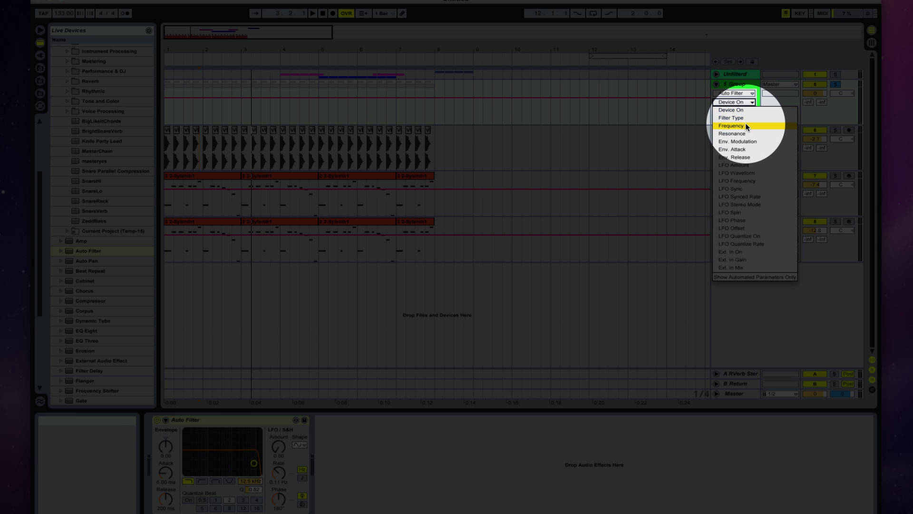
{"action": "left_click", "coordinate": [745, 125]}
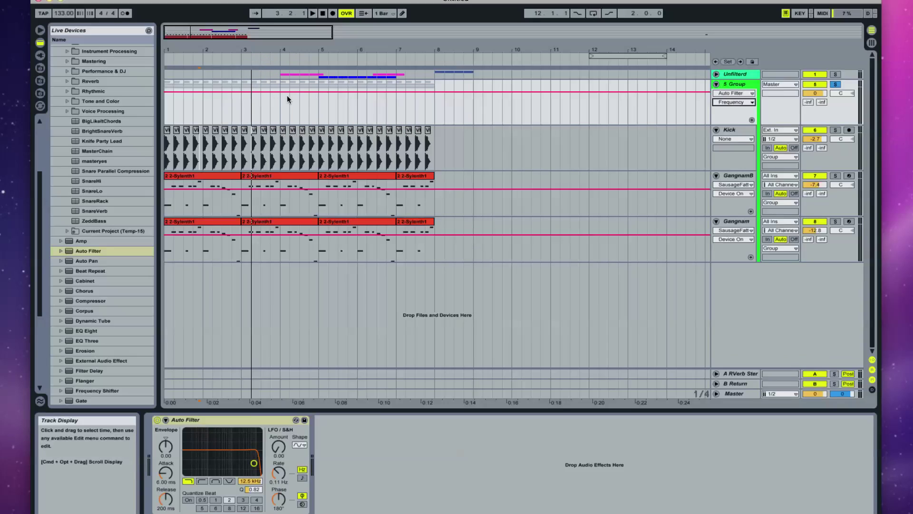
- Lower the frequency envelope to about 393 Hz and add breakpoints just before bar 5 and at bar 6, rising to 4.40 kHz
{"action": "left_click_drag", "start_coordinate": [230, 95], "coordinate": [230, 114]}
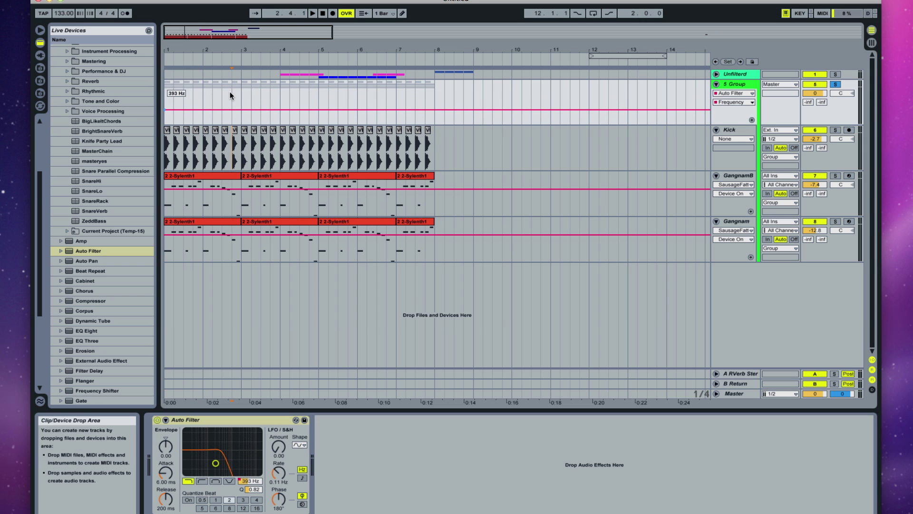
{"action": "left_click_drag", "start_coordinate": [165, 113], "coordinate": [164, 112]}
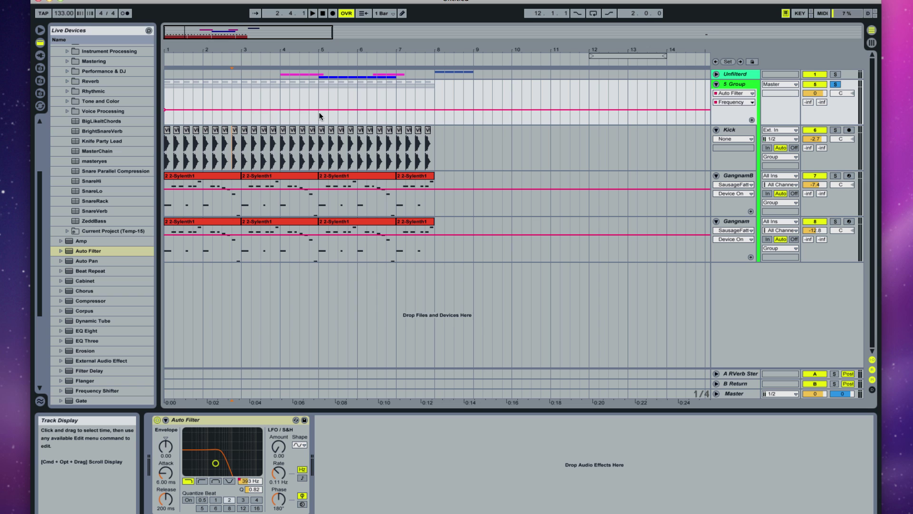
{"action": "left_click_drag", "start_coordinate": [320, 110], "coordinate": [358, 97]}
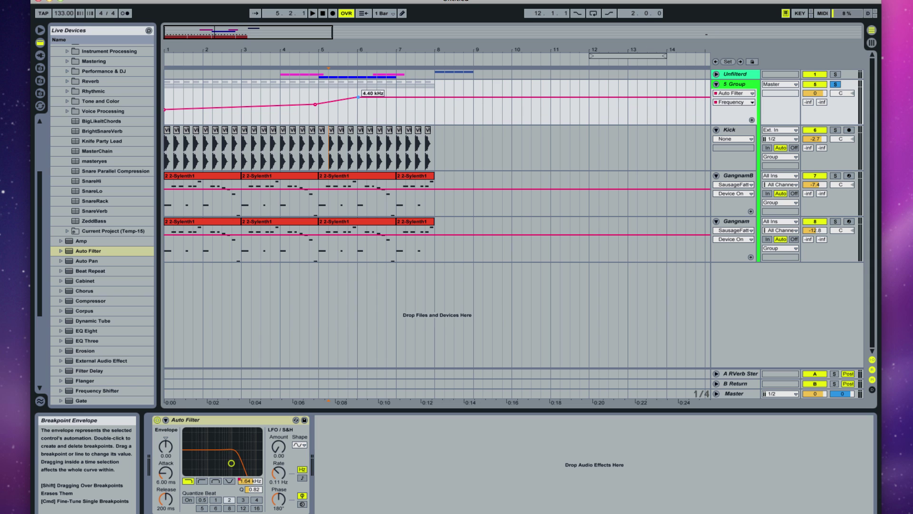
- Play the filter sweep from the start of the arrangement and unsolo the group
{"action": "left_click", "coordinate": [323, 14]}
{"action": "key", "text": "space"}
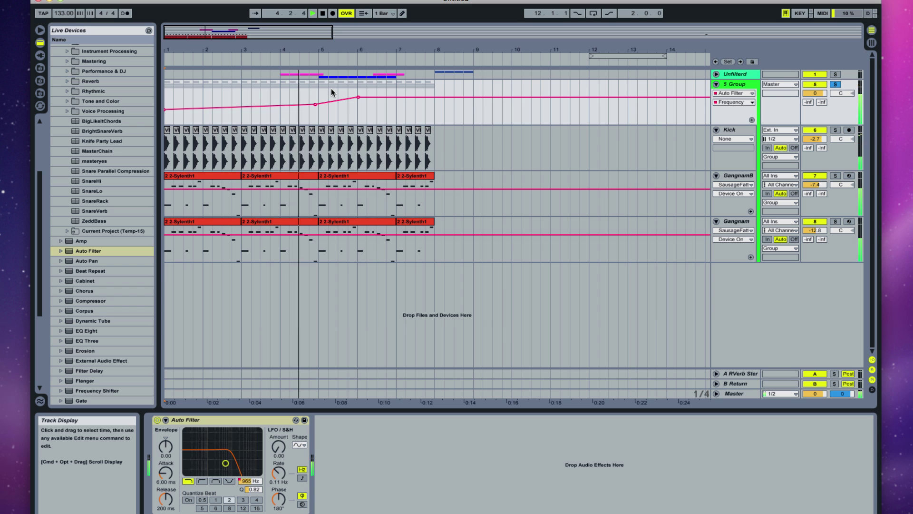
{"action": "left_click", "coordinate": [839, 84]}
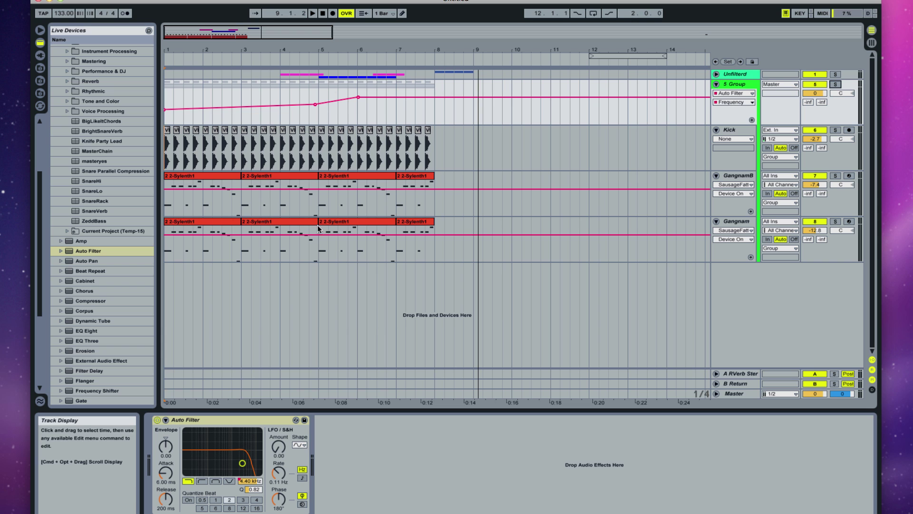
- Inspect the Sausage Fattener settings on the GangnamBass and Gangnam tracks, closing each plug-in window
{"action": "left_click", "coordinate": [243, 201]}
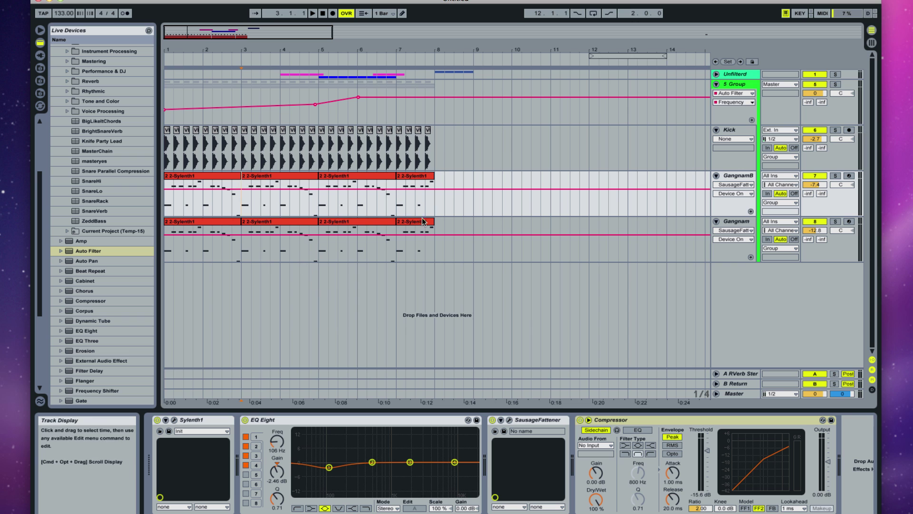
{"action": "left_click", "coordinate": [509, 419]}
{"action": "left_click_drag", "start_coordinate": [197, 49], "coordinate": [303, 121]}
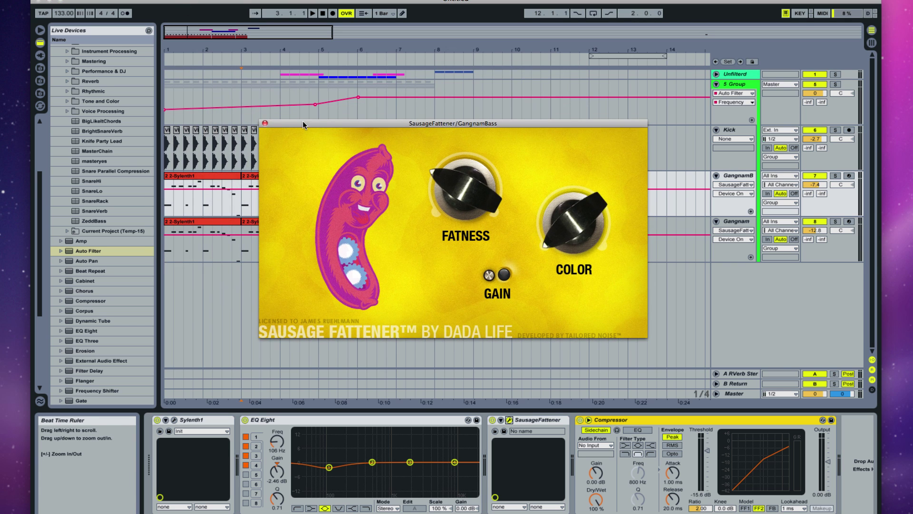
{"action": "left_click", "coordinate": [266, 125]}
{"action": "left_click", "coordinate": [310, 244]}
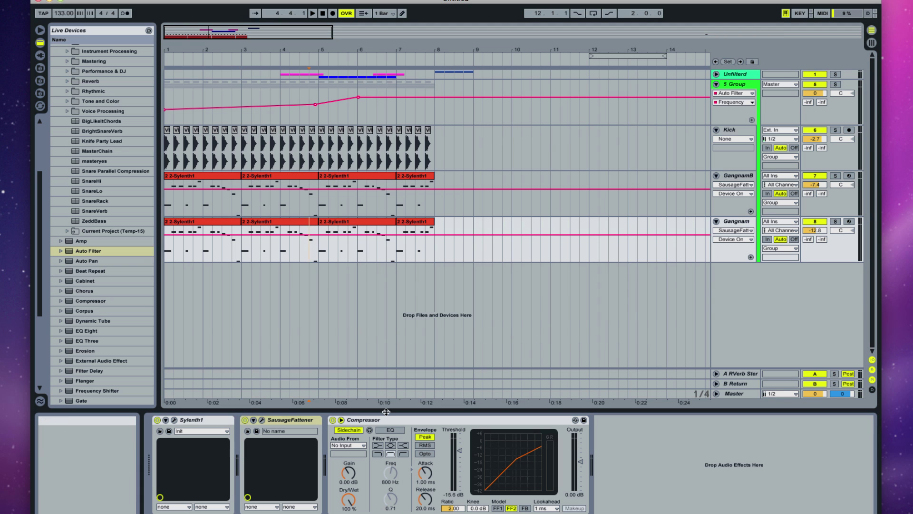
{"action": "left_click", "coordinate": [263, 420]}
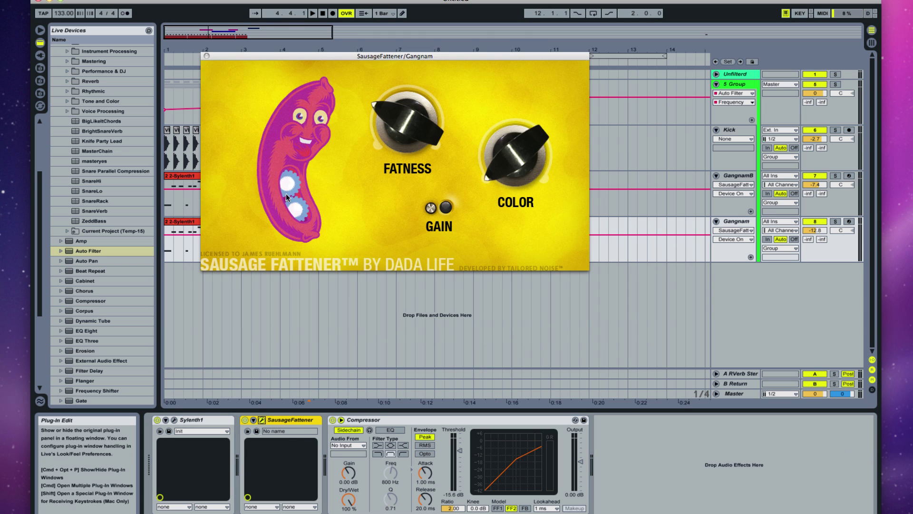
{"action": "left_click", "coordinate": [206, 56]}
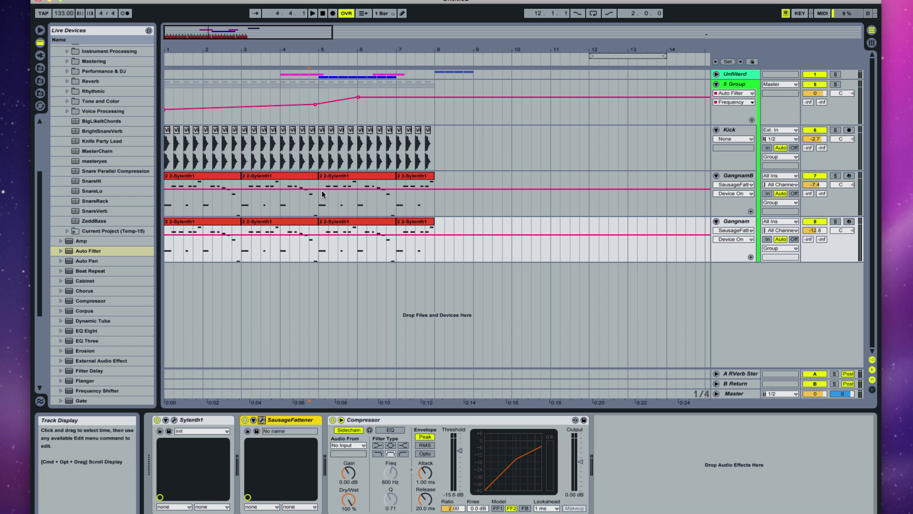
- Set the Compressor's sidechain input to Kick on both the Gangnam and GangnamBass tracks
{"action": "left_click", "coordinate": [282, 199]}
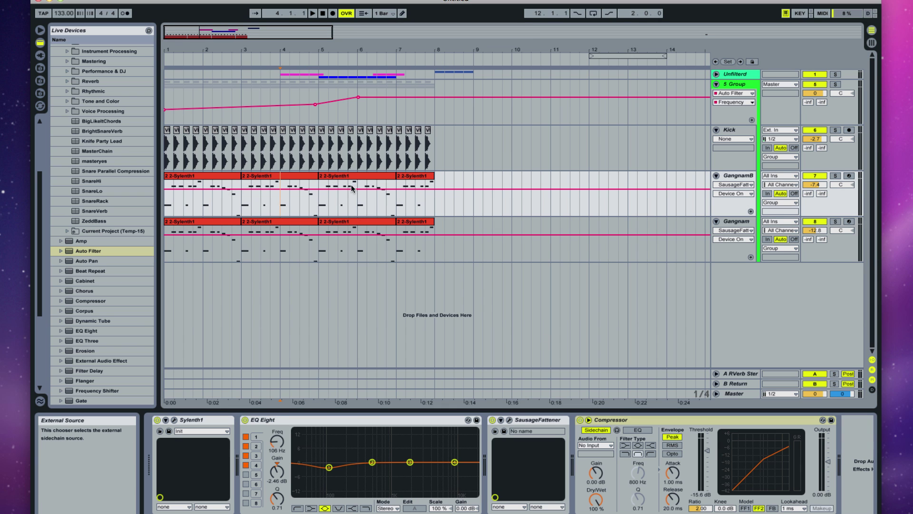
{"action": "left_click", "coordinate": [322, 252]}
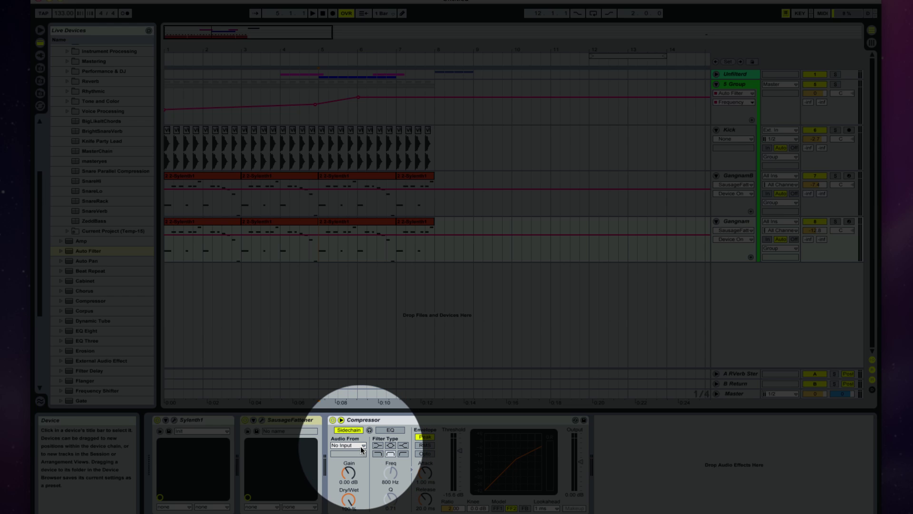
{"action": "left_click", "coordinate": [361, 446]}
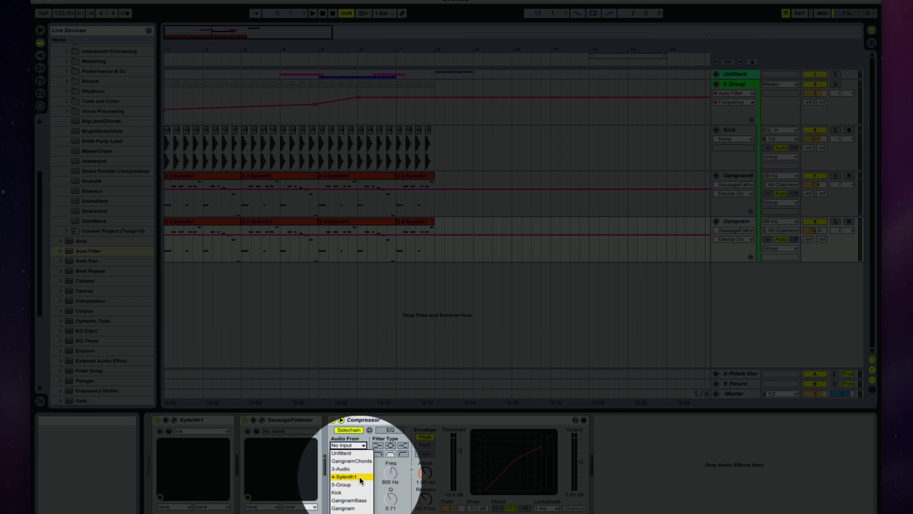
{"action": "left_click", "coordinate": [359, 492]}
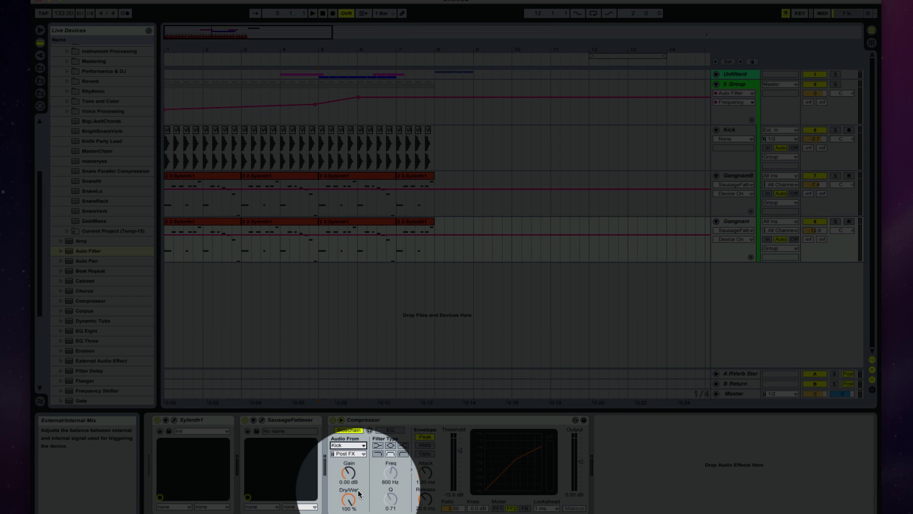
{"action": "left_click", "coordinate": [339, 202]}
{"action": "left_click", "coordinate": [613, 445]}
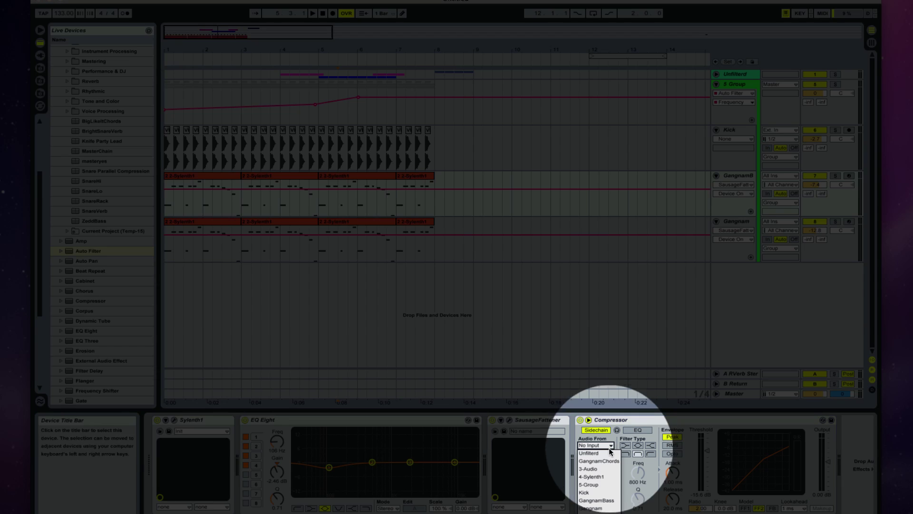
{"action": "left_click", "coordinate": [592, 471]}
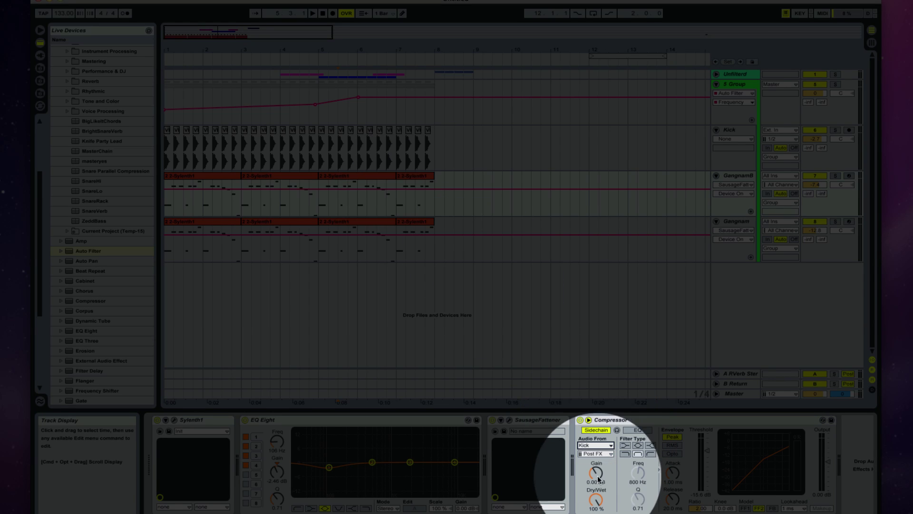
- Solo the group while auditioning the sidechained layers from bar 5, and fold the group after stopping playback
{"action": "key", "text": "space"}
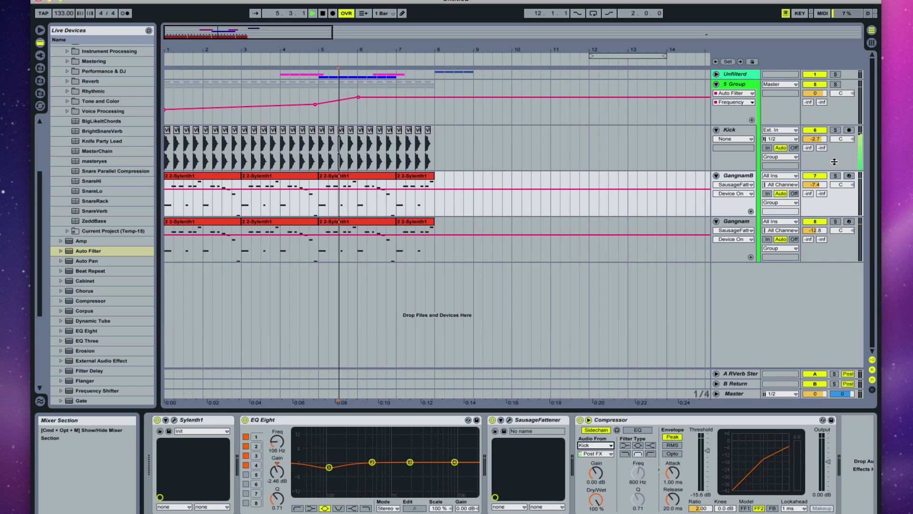
{"action": "left_click", "coordinate": [836, 85]}
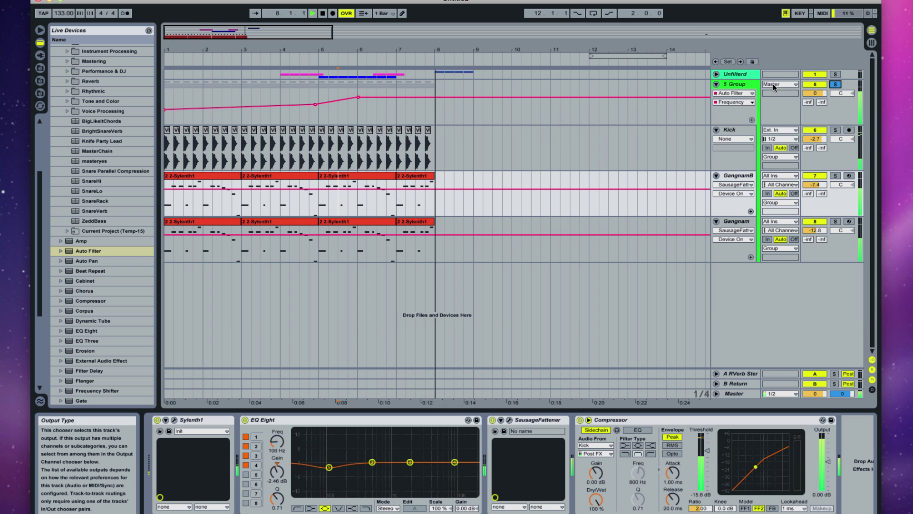
{"action": "key", "text": "space"}
{"action": "left_click", "coordinate": [246, 207]}
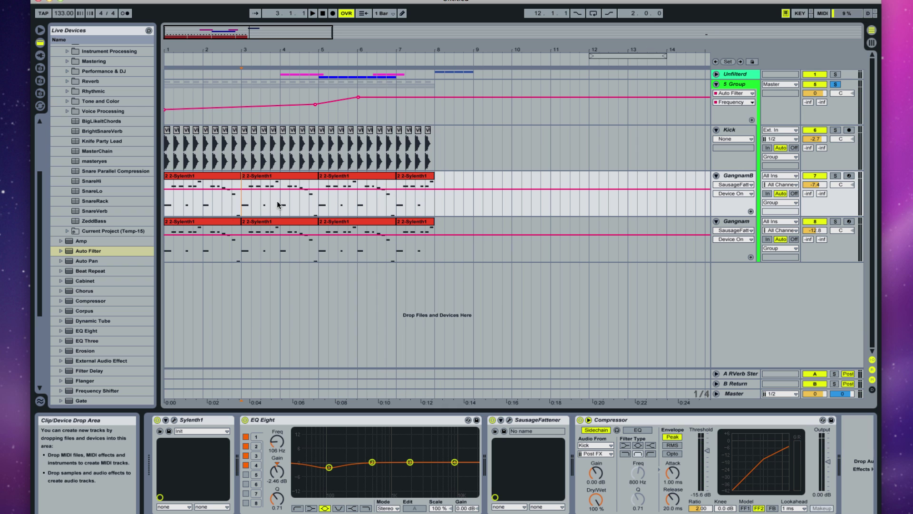
{"action": "left_click", "coordinate": [716, 83]}
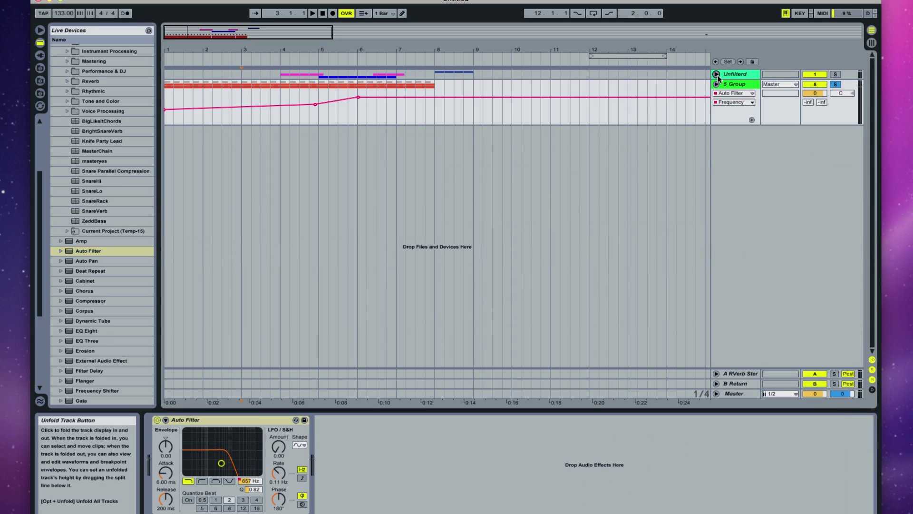
- Unfold the Unfilterd group and inspect the Sylenth1 settings on the GangnamChords track, closing the plug-in window
{"action": "left_click", "coordinate": [717, 74]}
{"action": "left_click", "coordinate": [441, 115]}
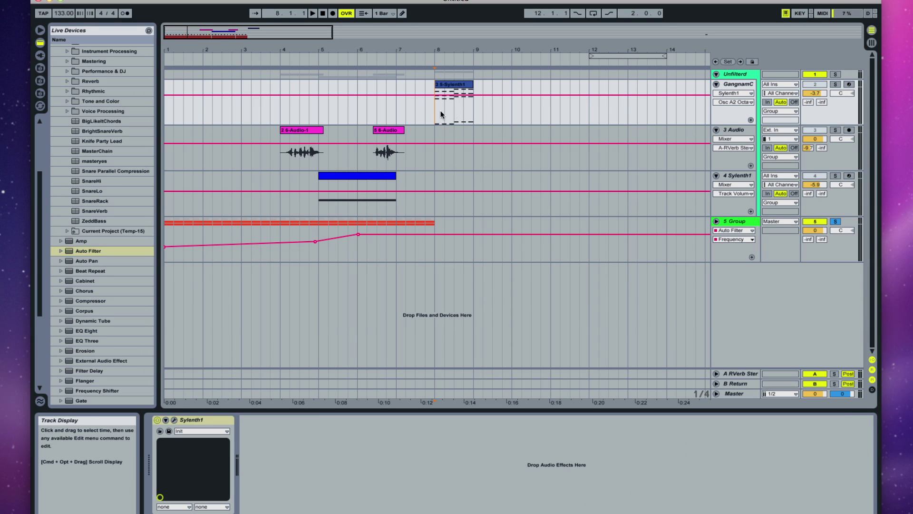
{"action": "left_click", "coordinate": [176, 419]}
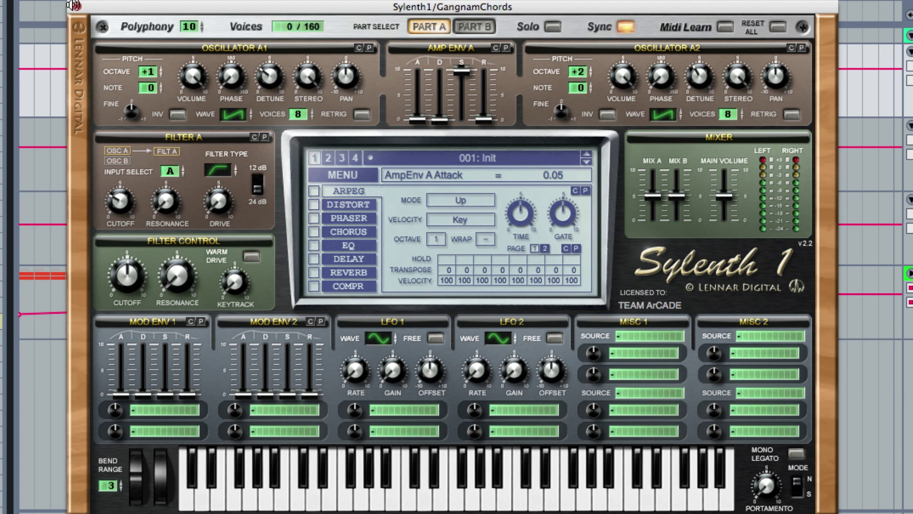
{"action": "left_click", "coordinate": [73, 7]}
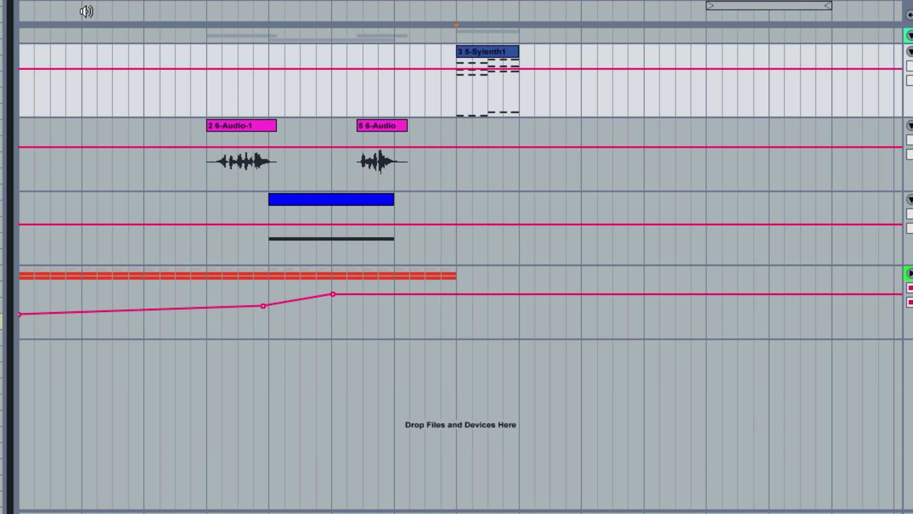
- Solo the 3 Audio track to audition its first clip from bar 4, stopping playback and unsoloing the track
{"action": "left_click", "coordinate": [234, 163]}
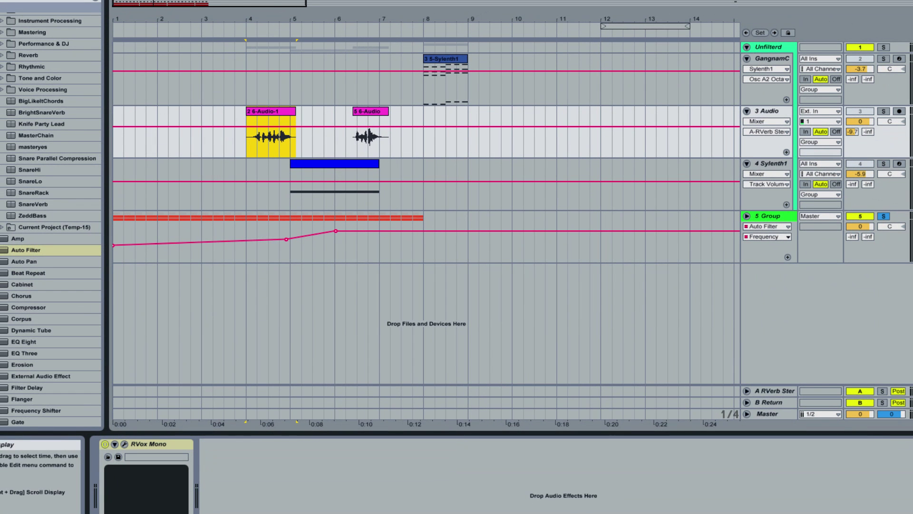
{"action": "left_click", "coordinate": [883, 111]}
{"action": "key", "text": "space"}
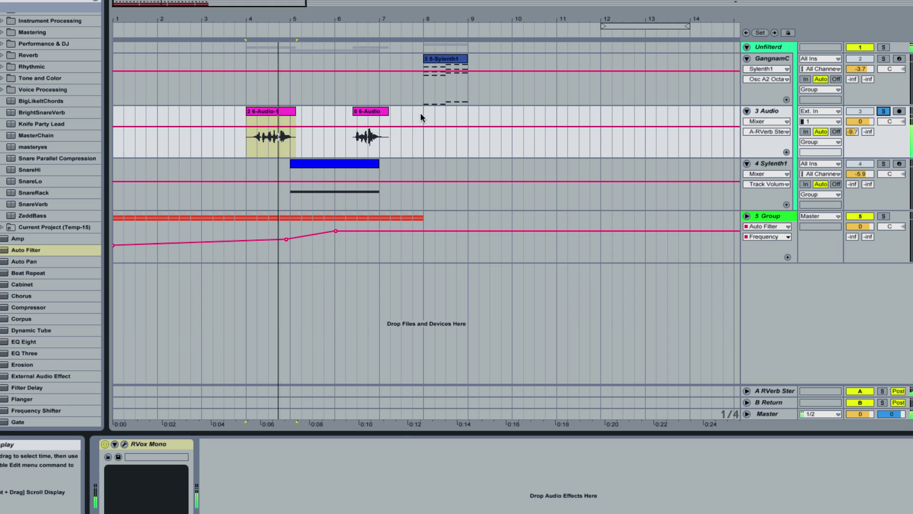
{"action": "key", "text": "space"}
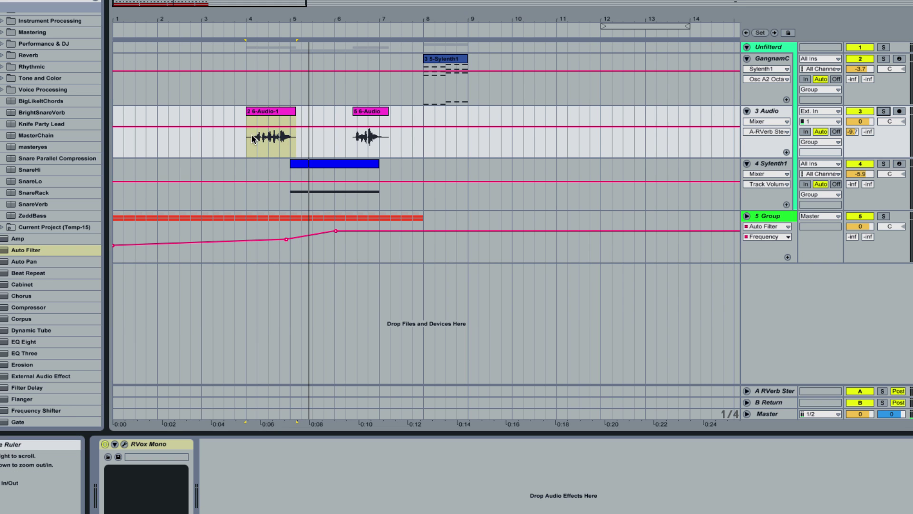
- Fold the Unfilterd group and play the full arrangement from bar 4 until just past the chords clip
{"action": "left_click", "coordinate": [748, 48]}
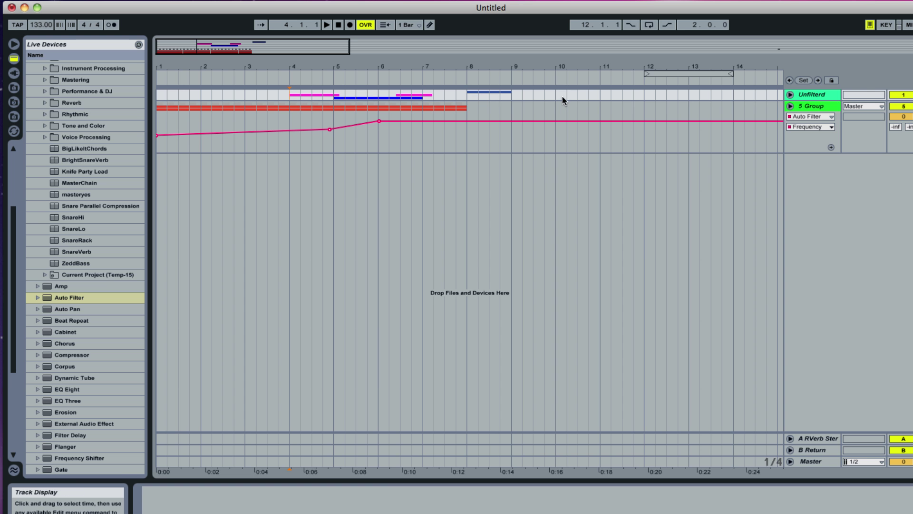
{"action": "key", "text": "space"}
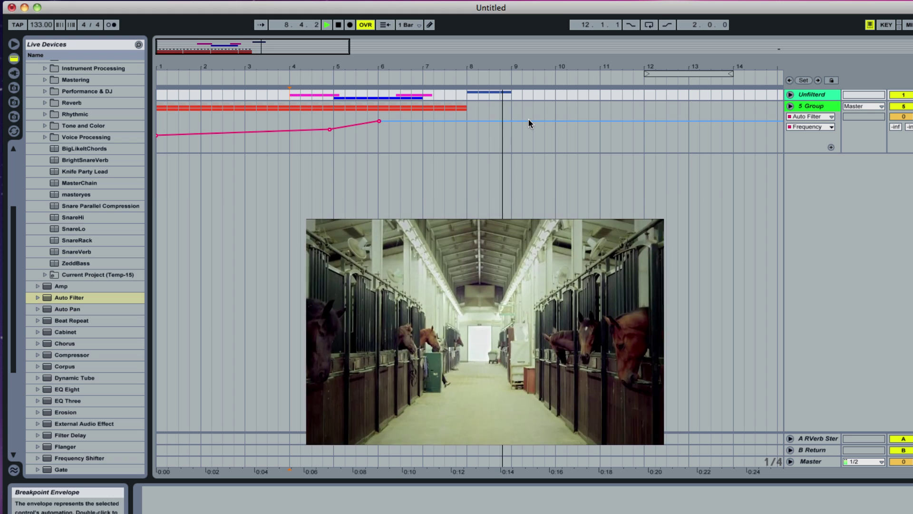
{"action": "key", "text": "space"}
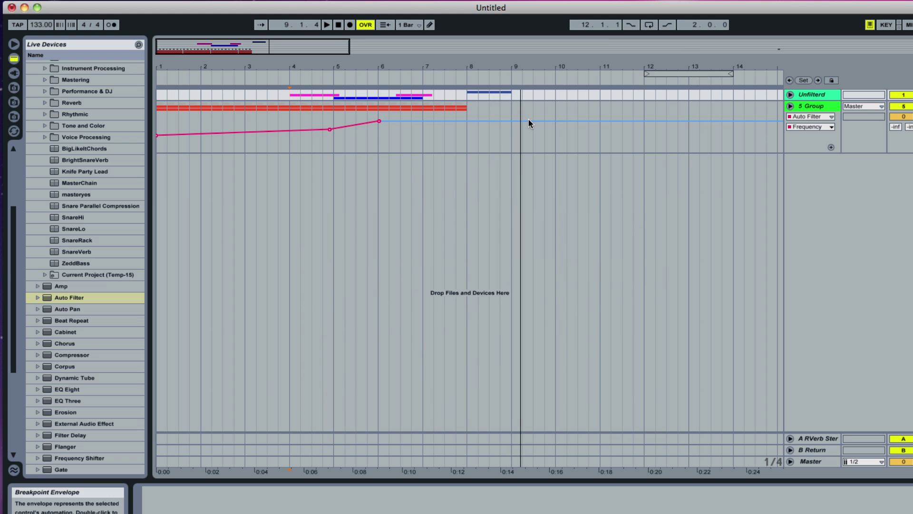